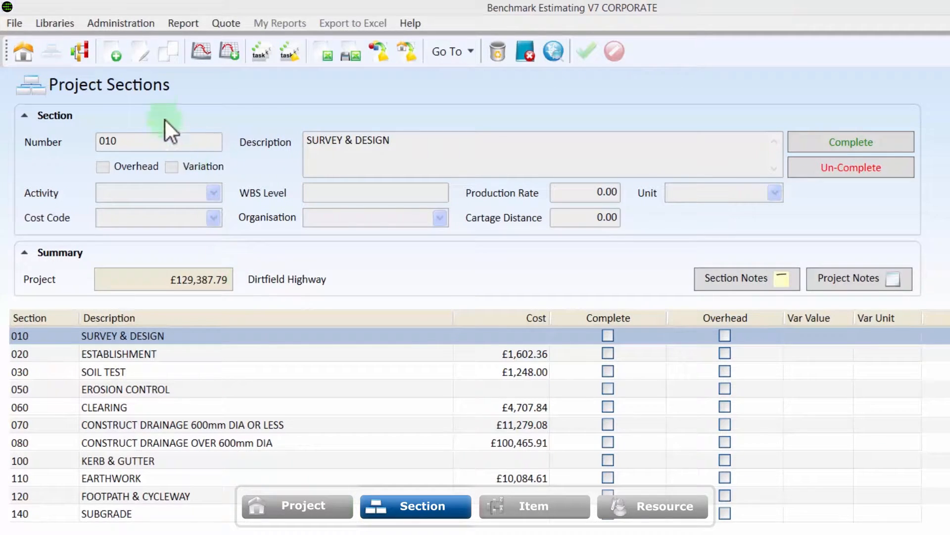
- Add project section number 150 with the description BASECOURSE and save it
click(119, 57)
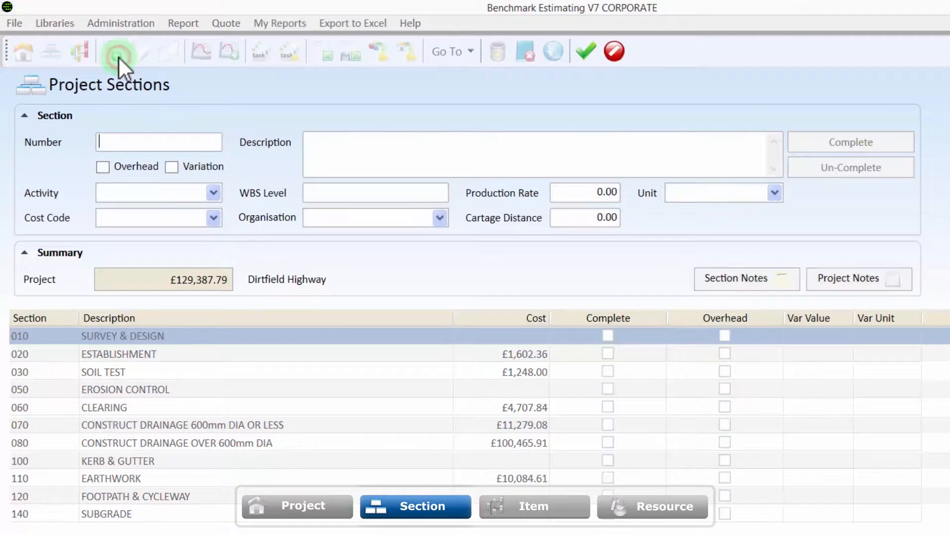
text(150)
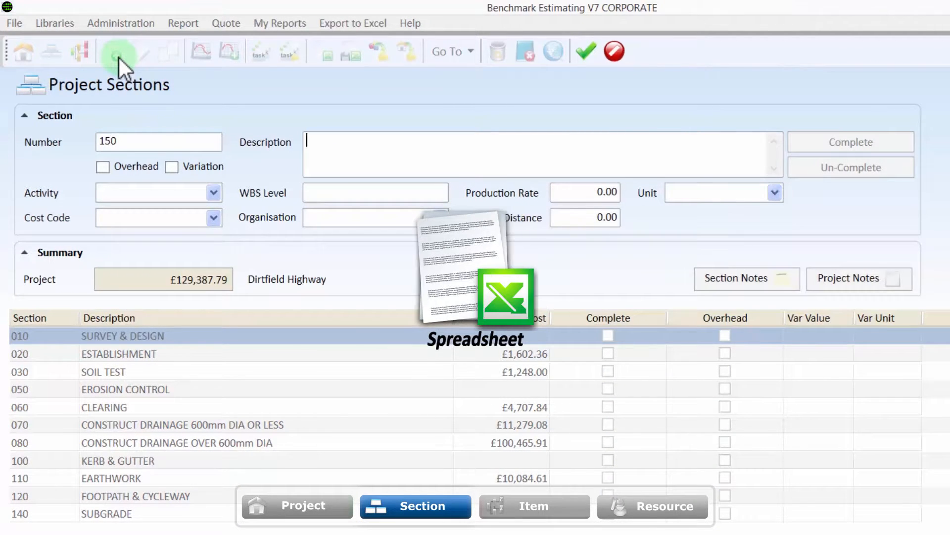
key(Tab)
text(BASECOURSE)
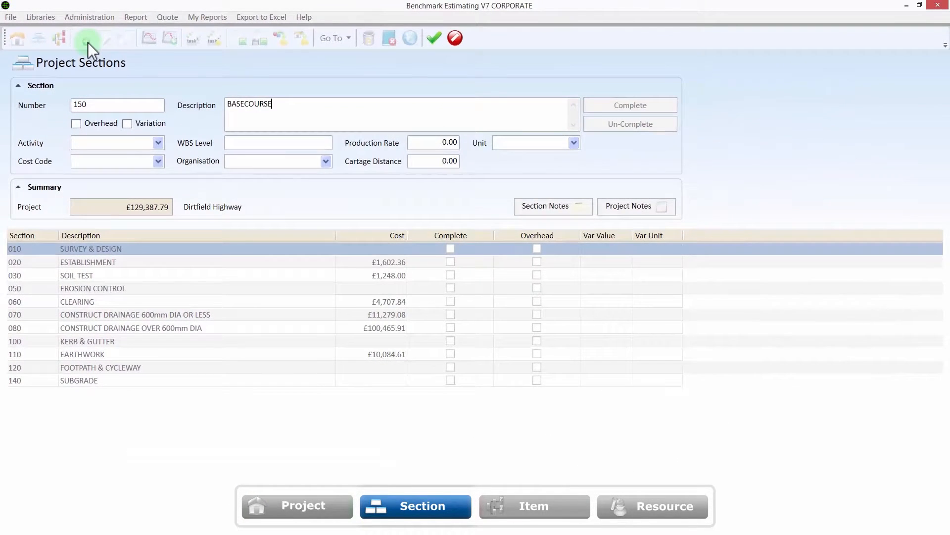
key(ctrl+s)
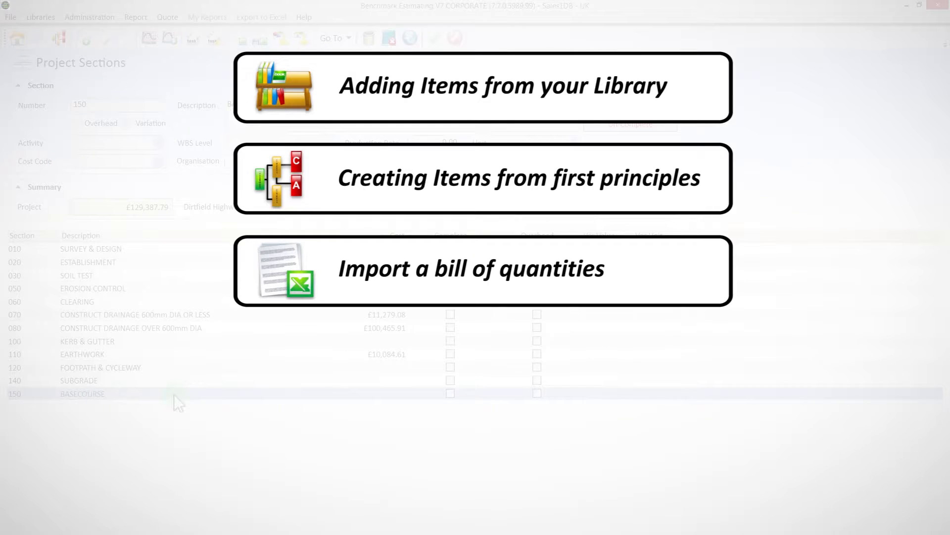
- Open the items of the BASECOURSE section and browse the item library for items to add
double_click(174, 394)
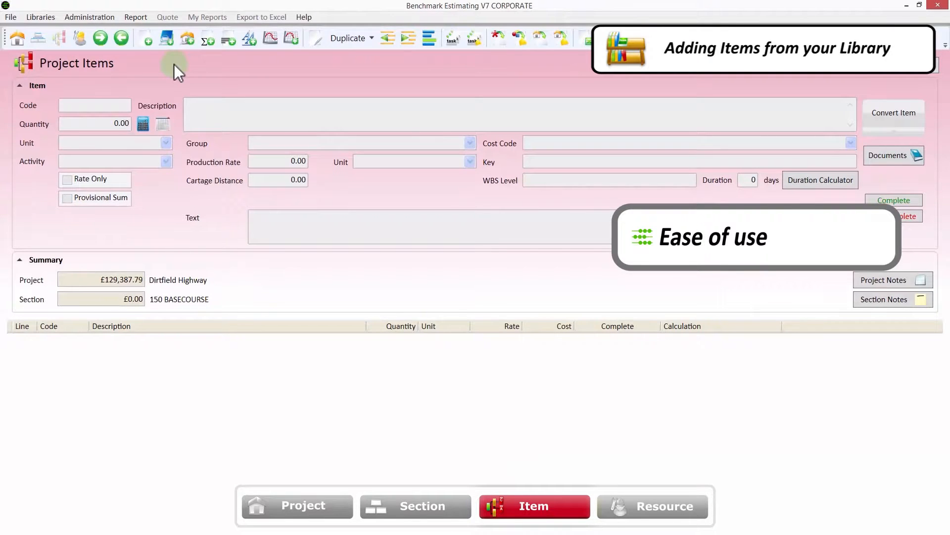
right_click(174, 64)
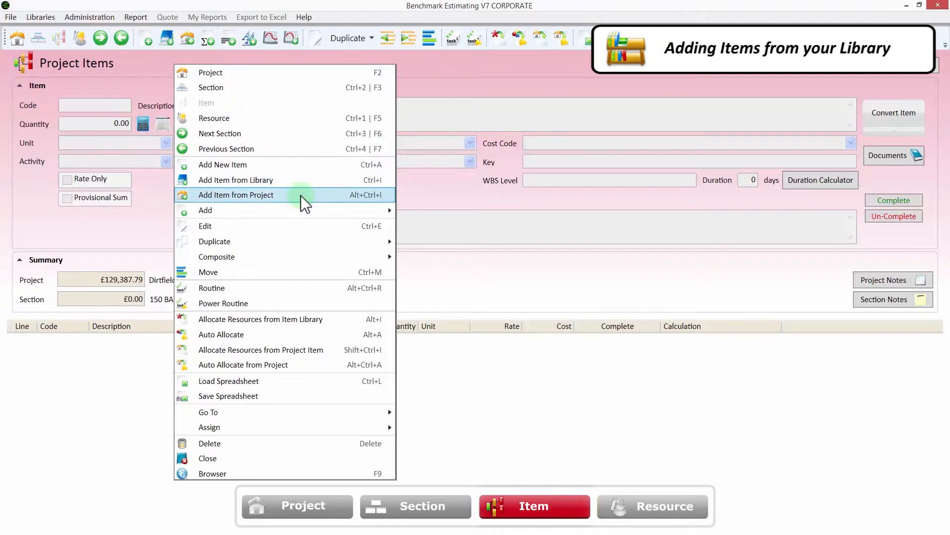
click(307, 183)
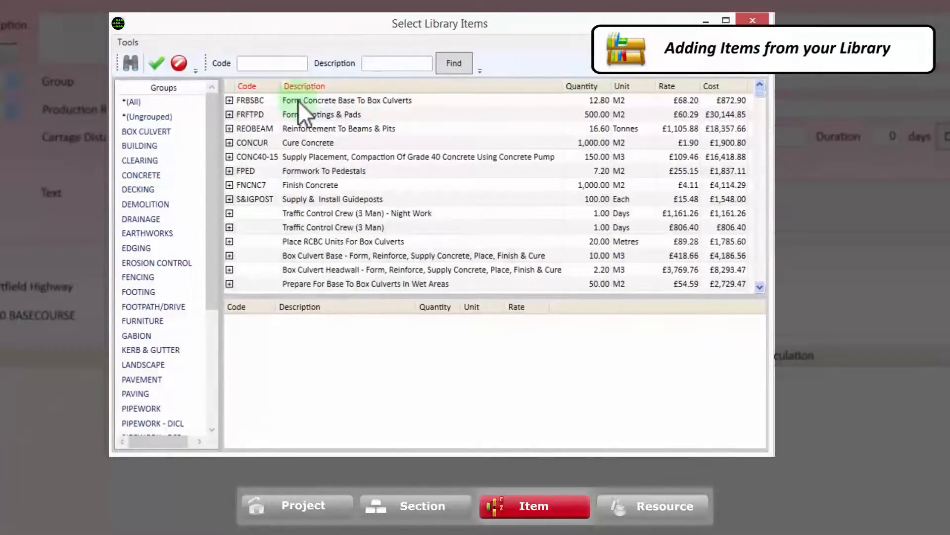
scroll(298, 100, down, 2)
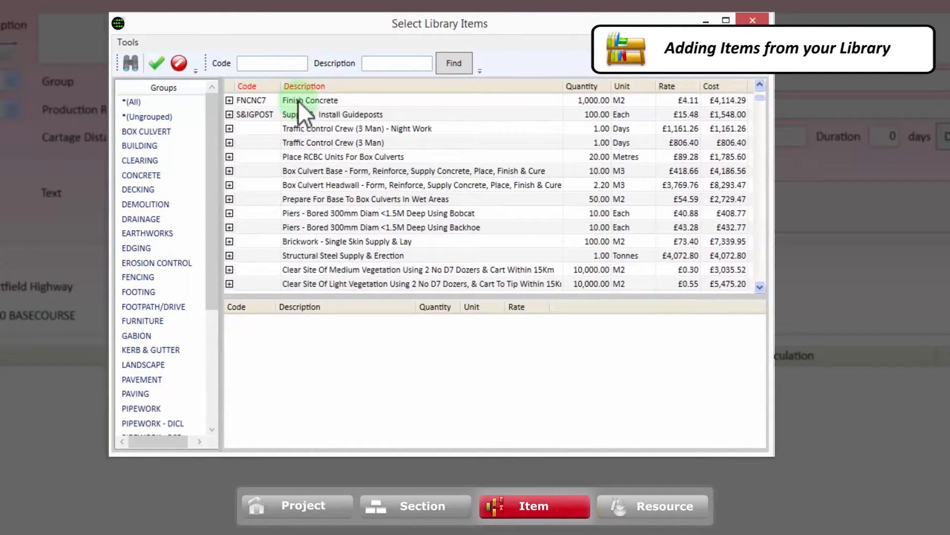
scroll(298, 100, down, 1)
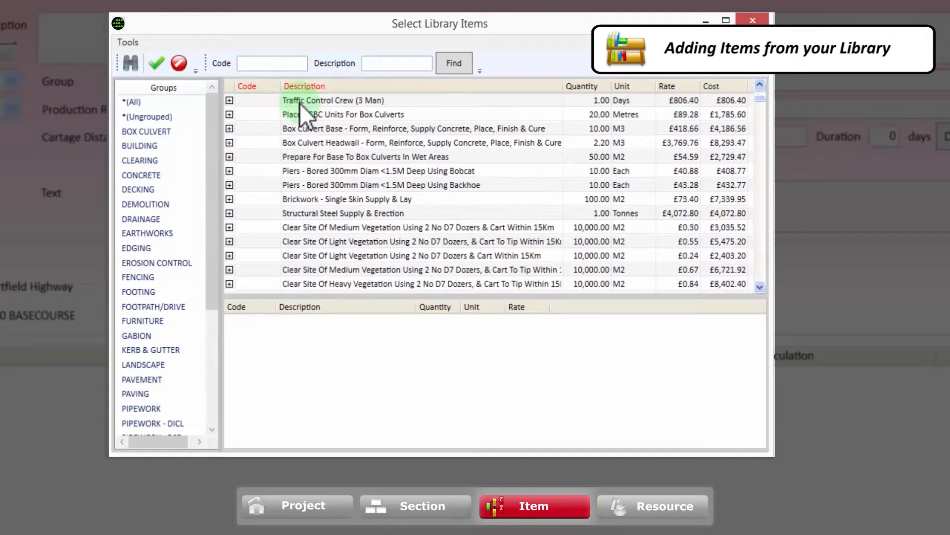
scroll(299, 103, down, 1)
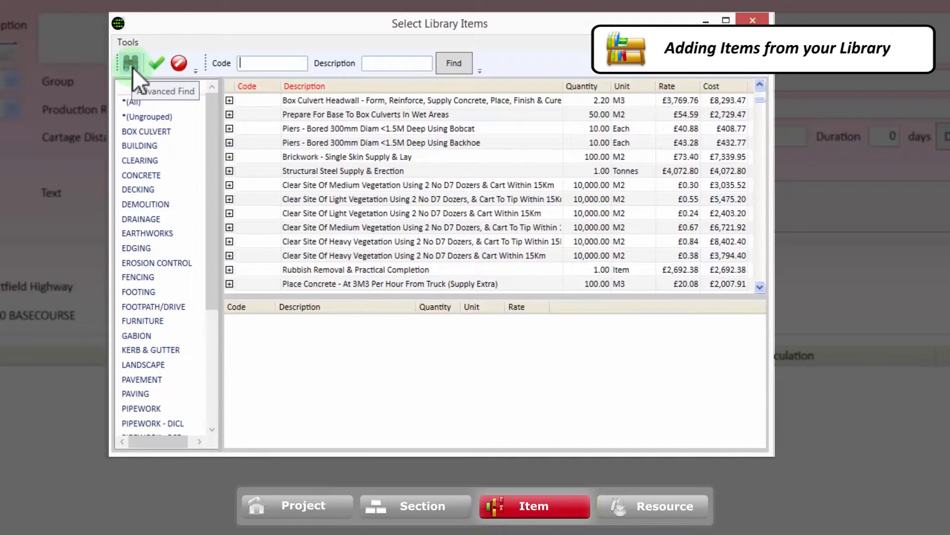
- Add the 100 mm Base Course, 150 mm Base Course and Supply & Lay Basecourse (DGB 20) items from the PAVEMENT group, each with quantity 10
click(158, 378)
double_click(431, 99)
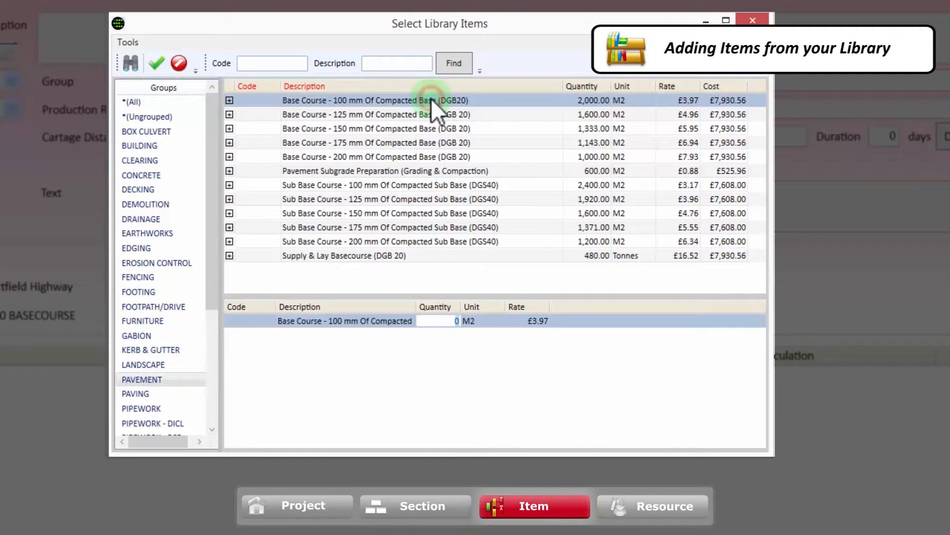
text(10)
double_click(407, 131)
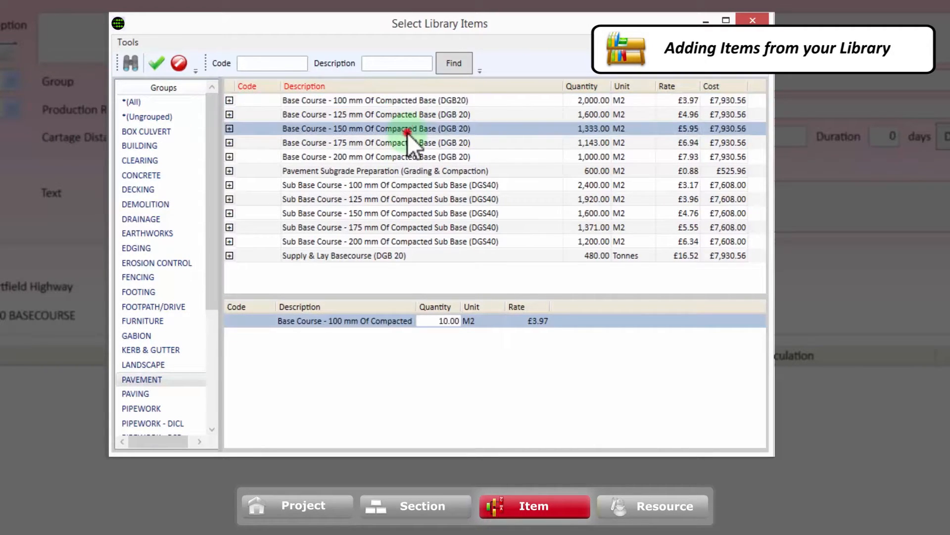
text(10)
double_click(388, 256)
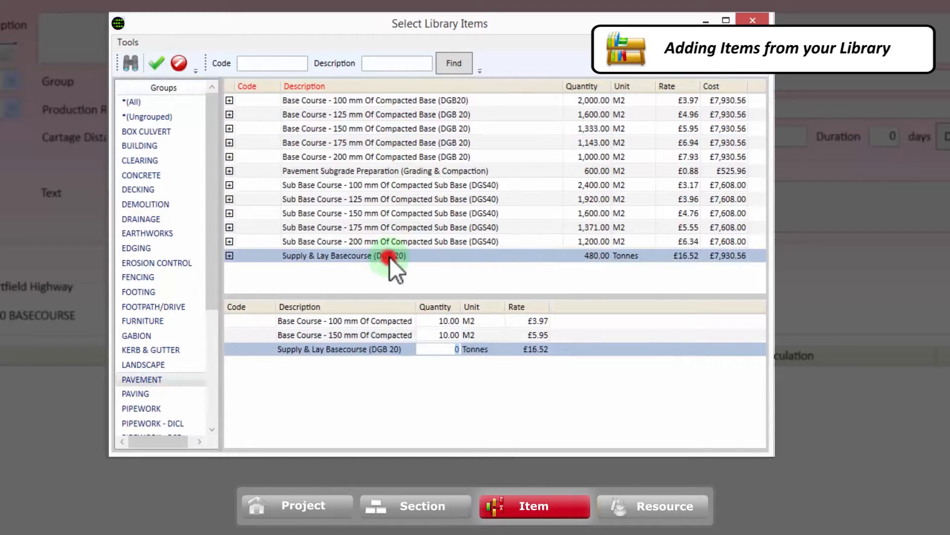
text(10)
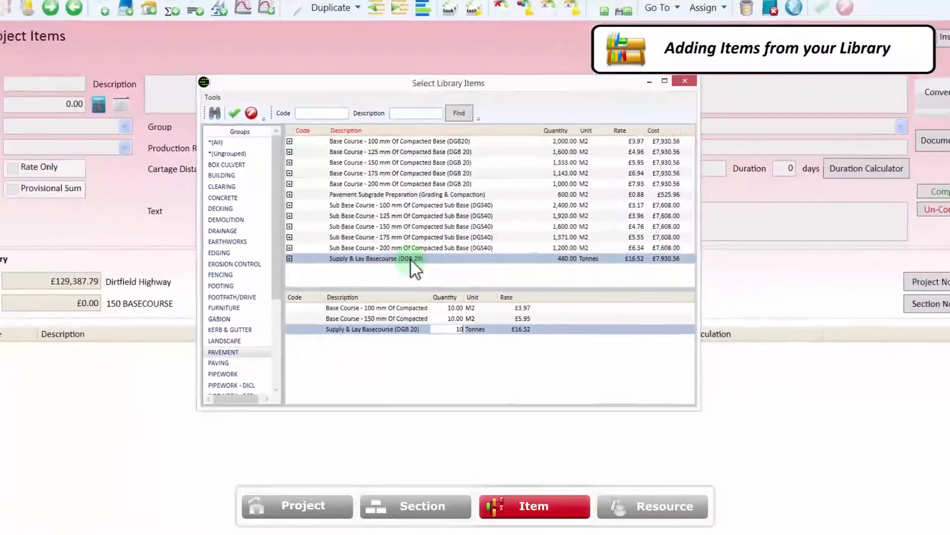
key(Return)
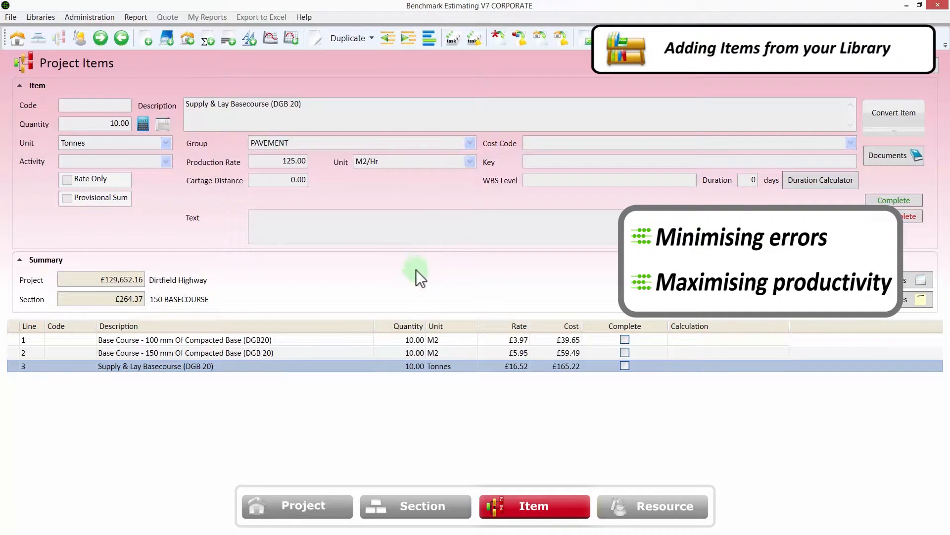
- Review the details of each of the three items added to the BASECOURSE section
click(348, 339)
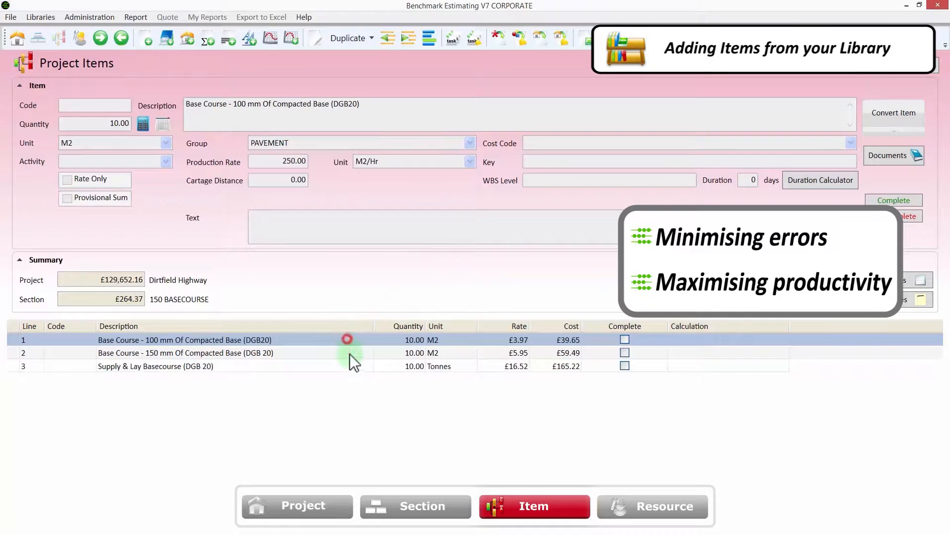
click(349, 354)
click(348, 368)
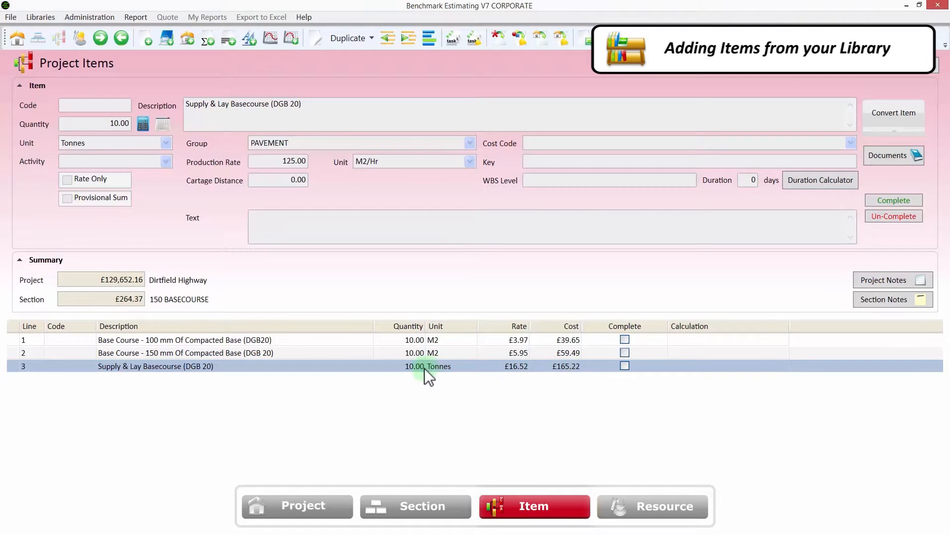
- Open the resources of the Supply & Lay Basecourse (DGB 20) item and examine its materials, labour, plant and subcontract lines
double_click(393, 366)
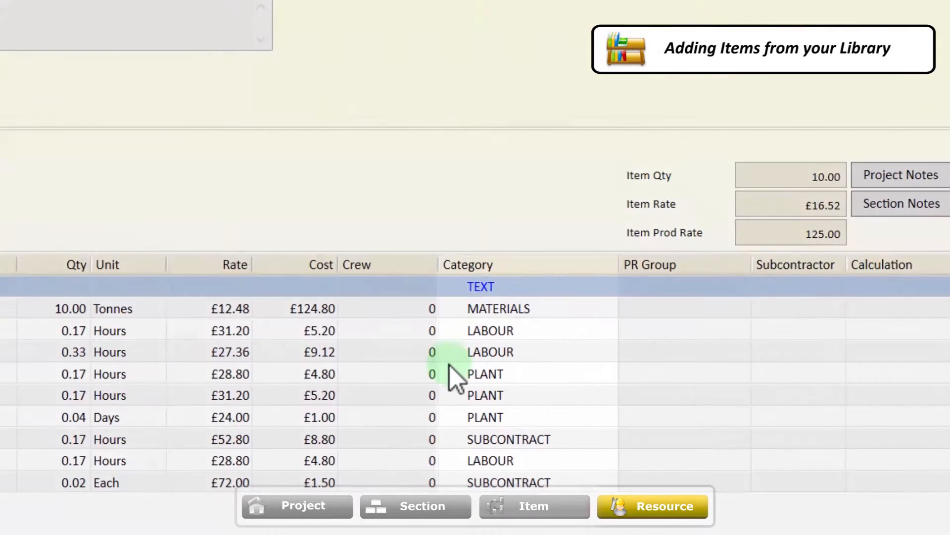
click(474, 372)
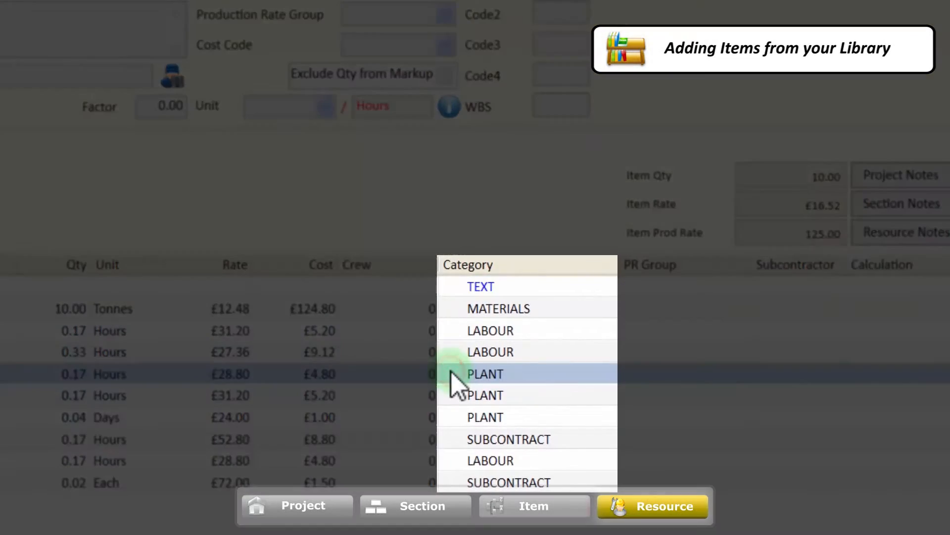
click(448, 331)
click(449, 309)
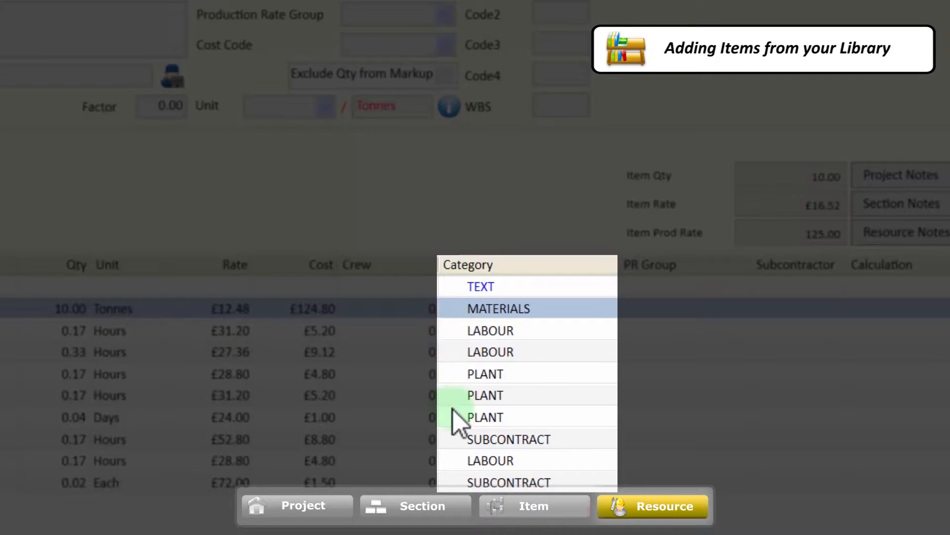
click(448, 439)
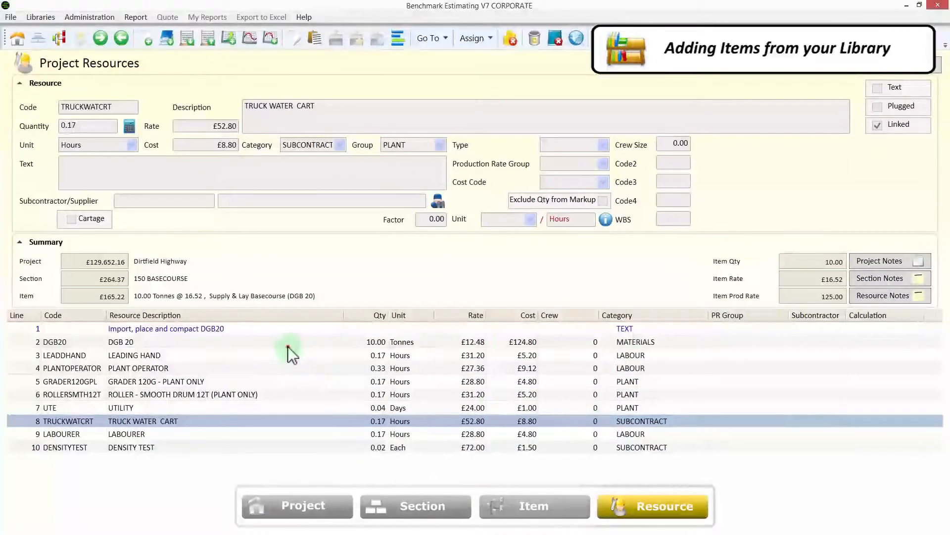
click(287, 346)
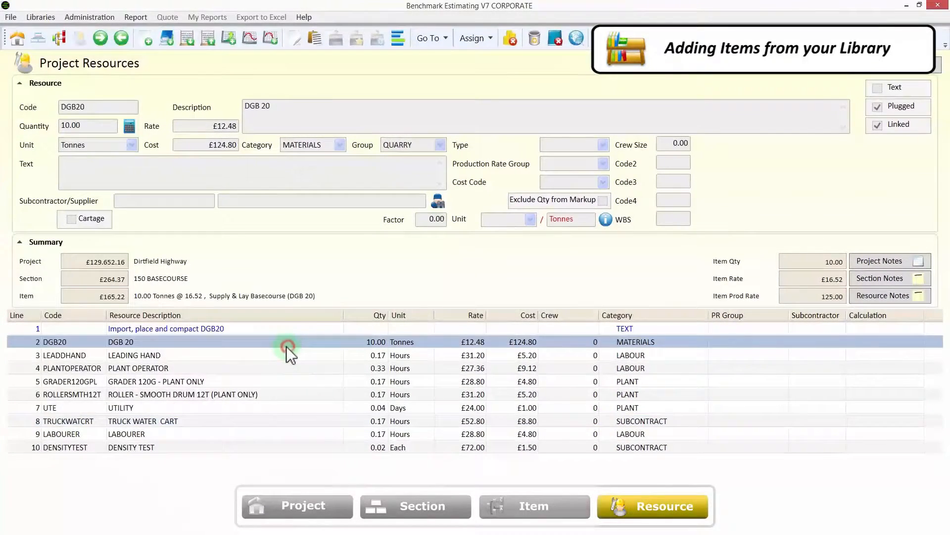
double_click(286, 346)
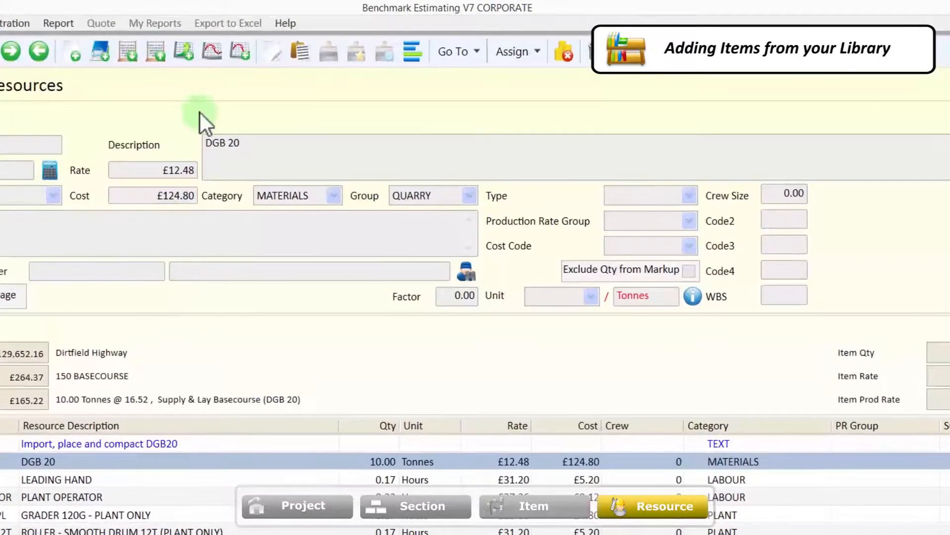
right_click(209, 76)
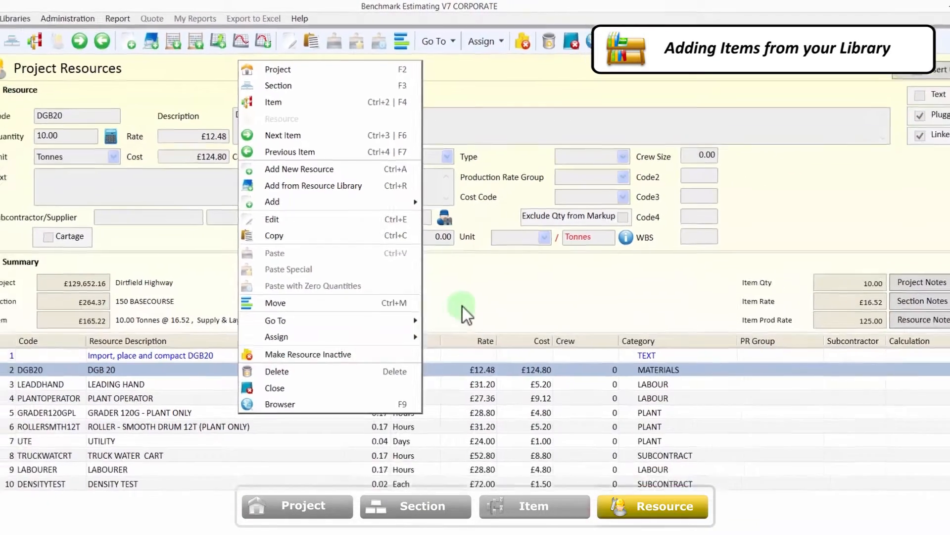
click(496, 378)
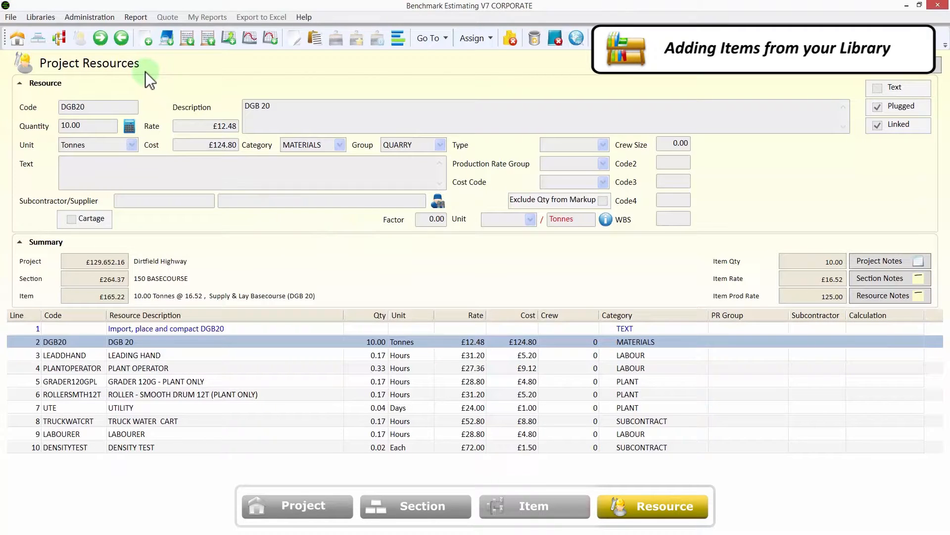
- Return to the section's items and create a new item, Supply & Lay BaseCourse (DGS 40), with quantity 630, unit Tonnes and group PAVEMENT
click(62, 45)
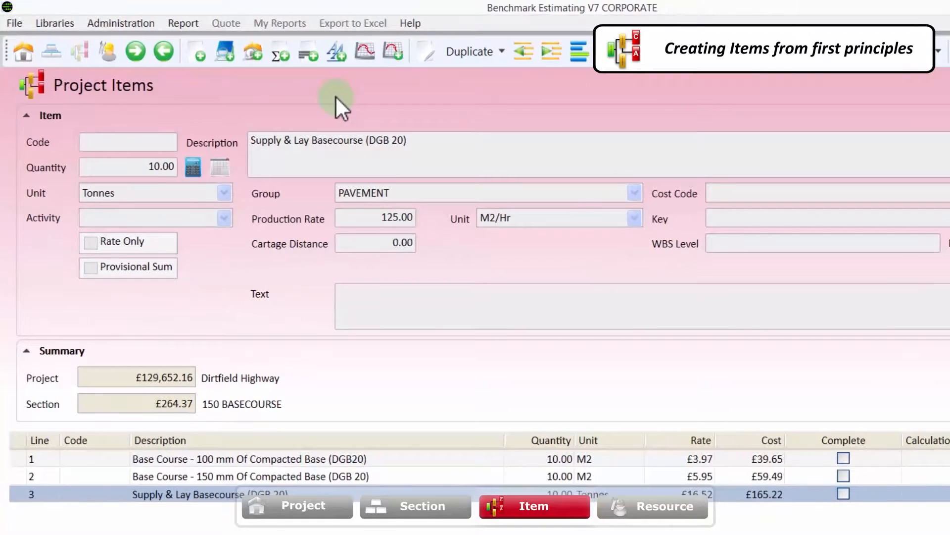
click(201, 49)
key(Tab)
text(Supply & Lay BaseCourse (DGS 40))
key(Tab)
text(630)
key(Tab)
text(Tonnes)
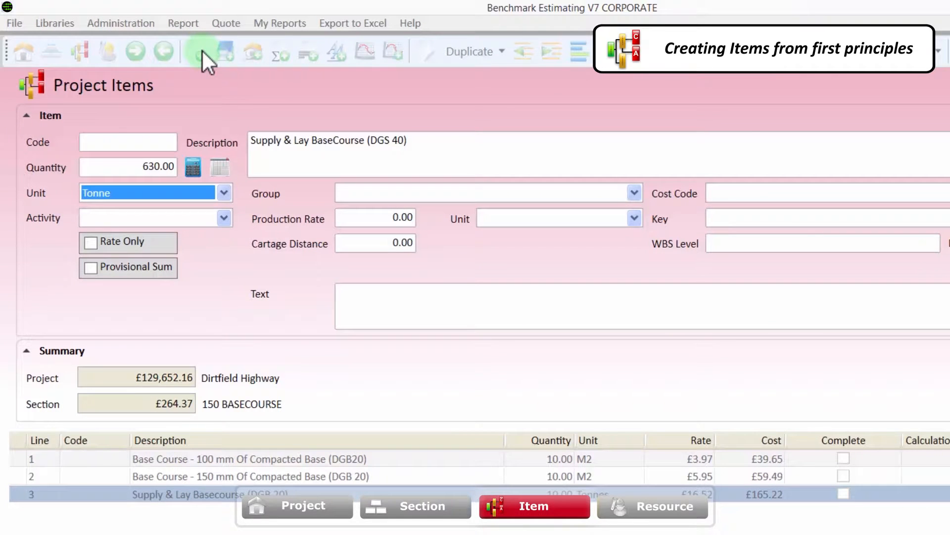
key(Tab)
text(PAVEMENT)
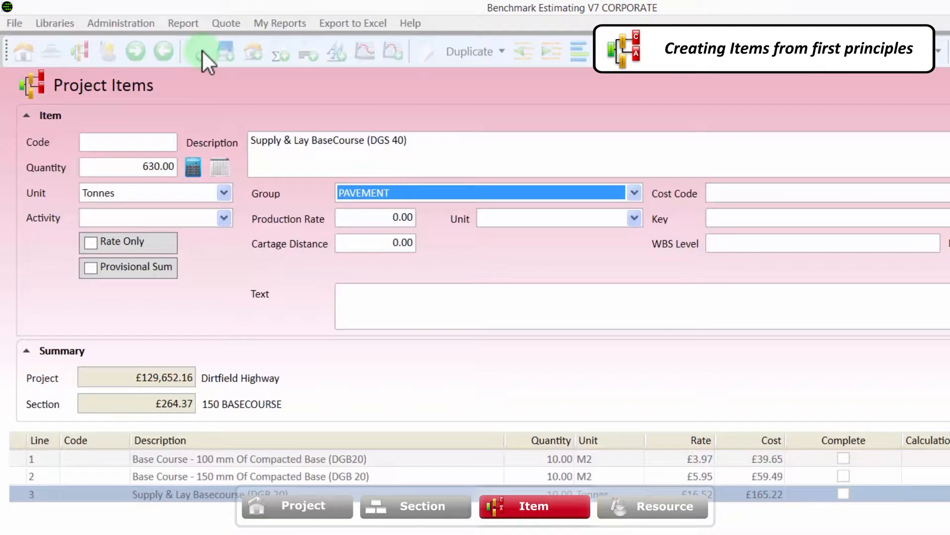
click(201, 50)
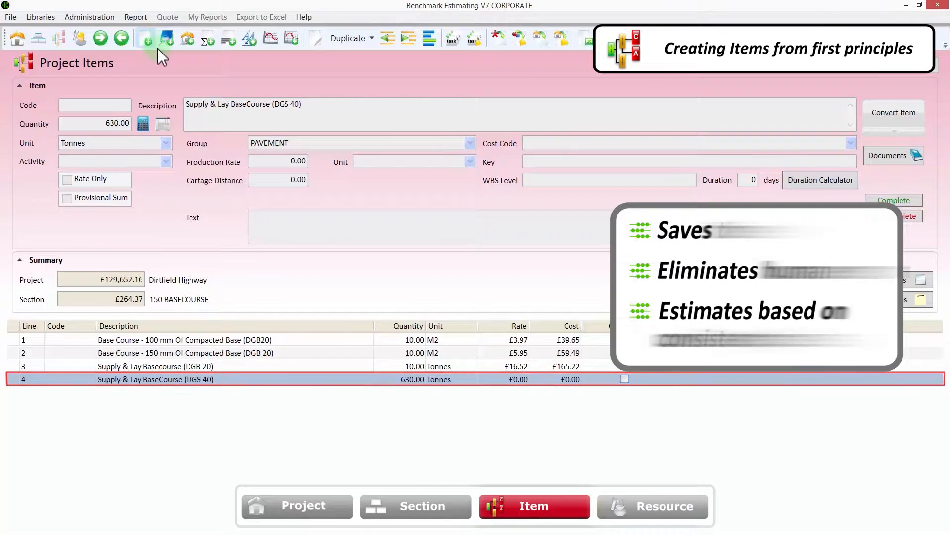
- Open the resources of the Supply & Lay BaseCourse (DGS 40) item, search the resource library for "dgs" and add the DGS 40 material
double_click(345, 379)
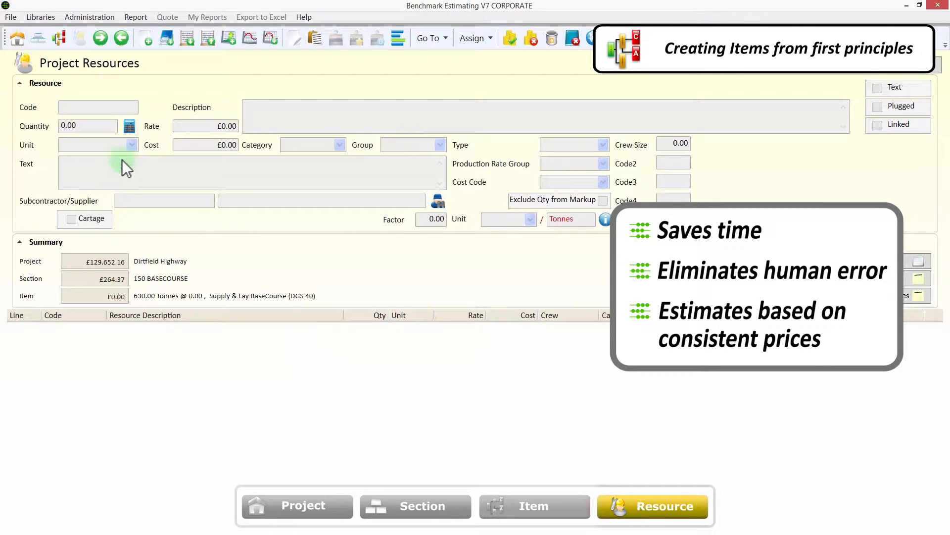
click(164, 40)
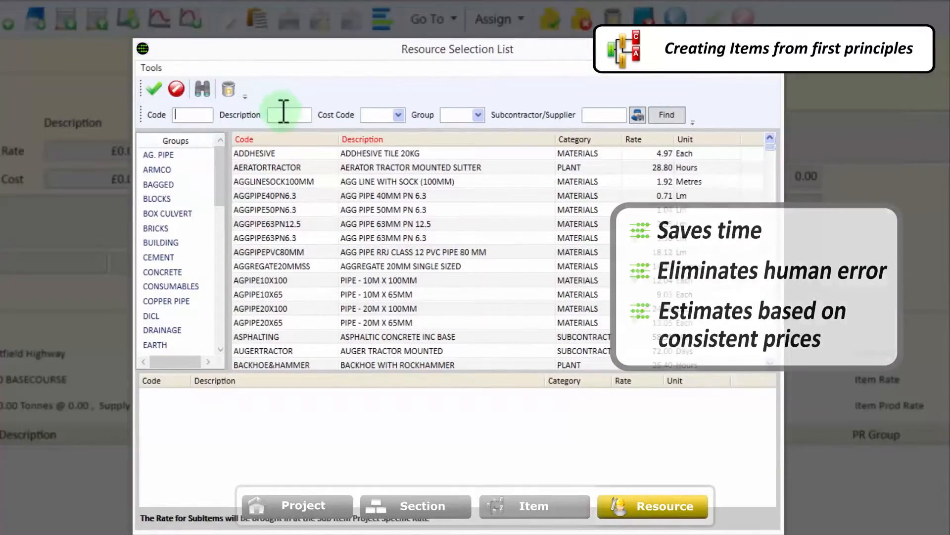
click(283, 115)
text(dgs)
key(Return)
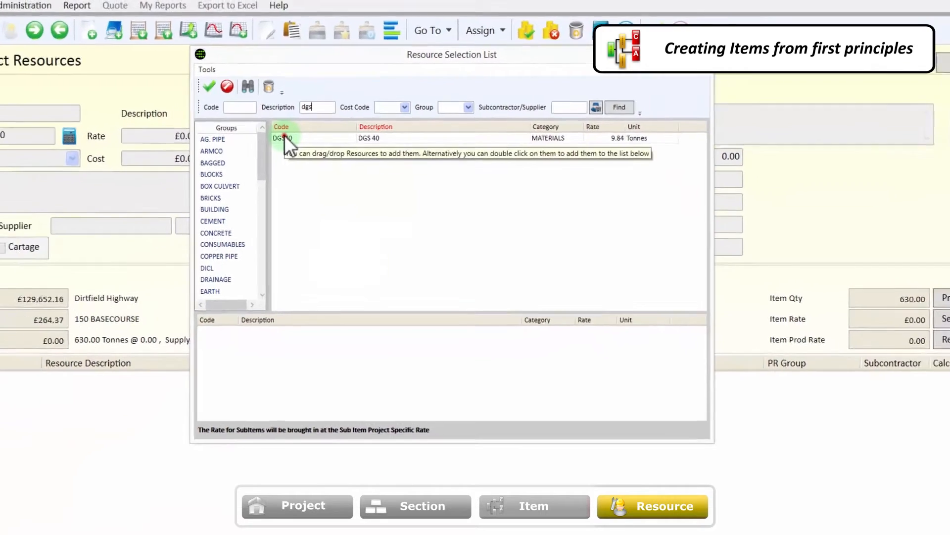
drag(284, 137, 82, 412)
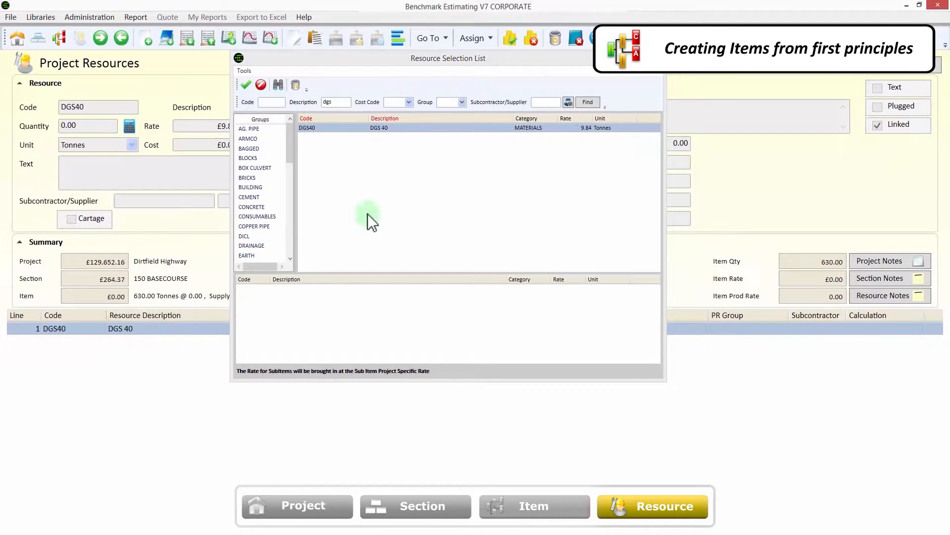
click(654, 72)
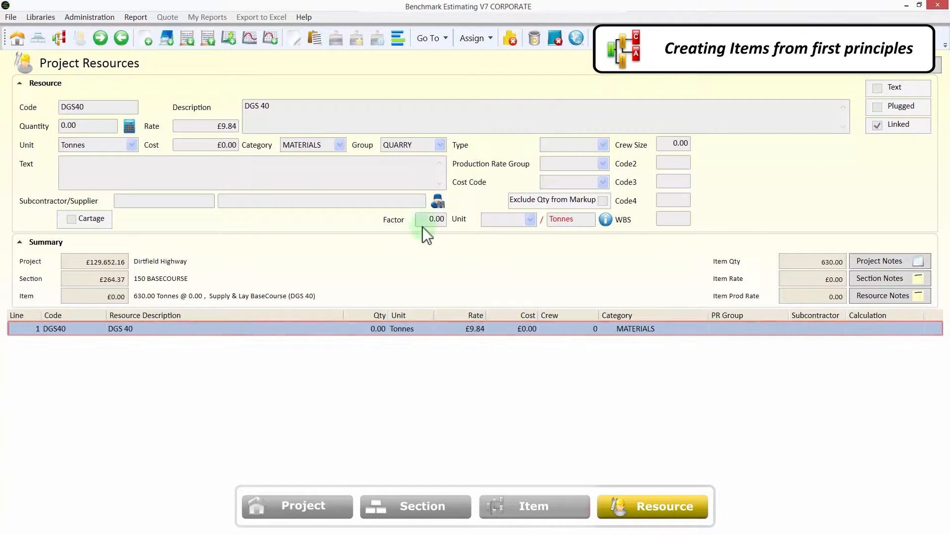
- Set the DGS 40 material's quantity with the calculation iq()*1.05% waste, based on the item quantity, and save the resource
click(318, 327)
double_click(316, 327)
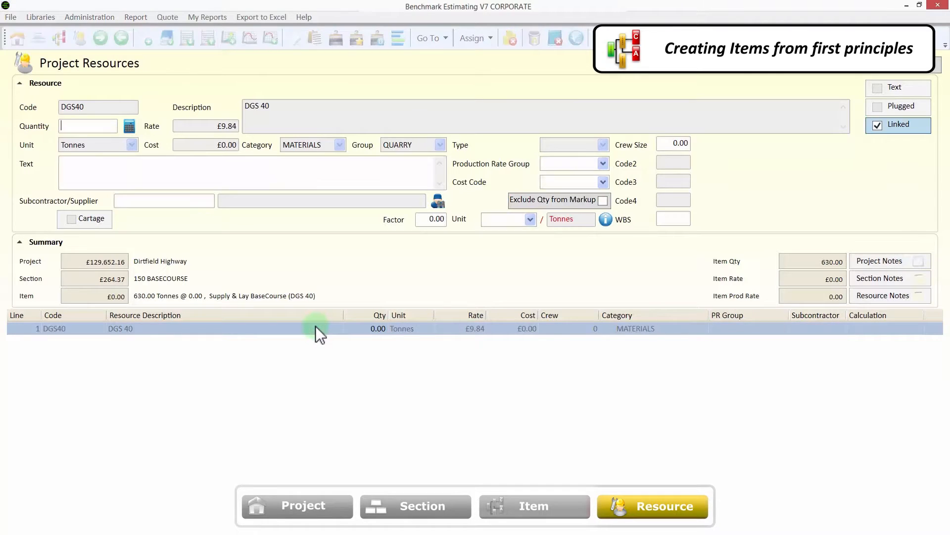
click(99, 124)
text(20)
key(BackSpace)
key(BackSpace)
click(129, 127)
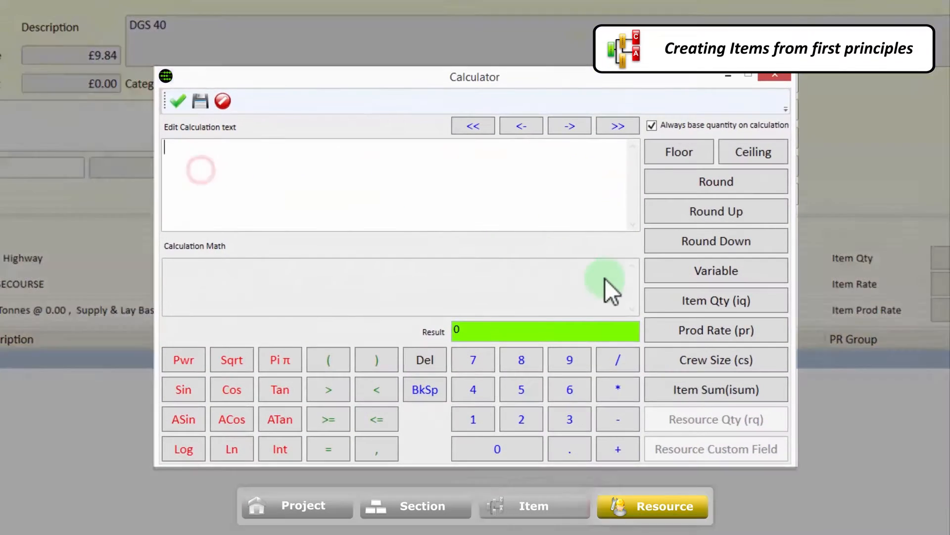
click(604, 288)
click(618, 389)
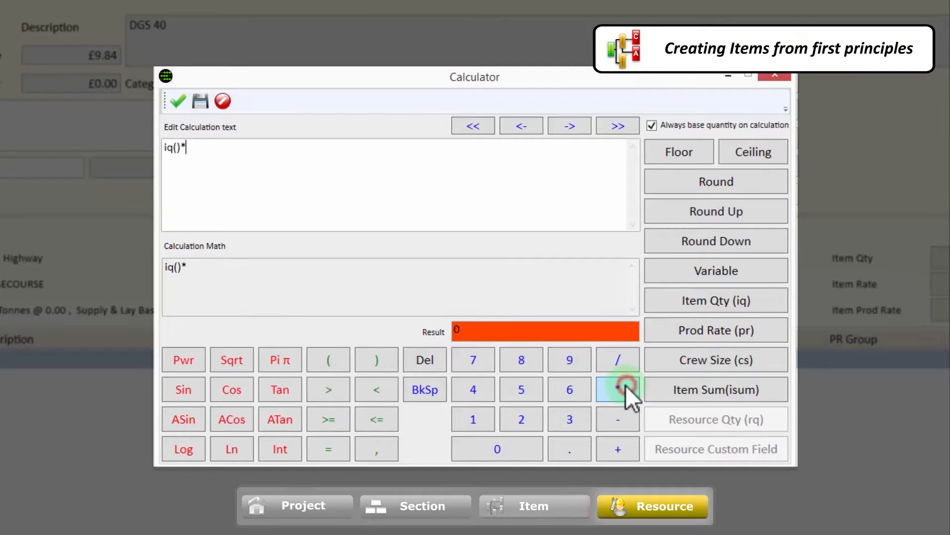
text(1.05% waste)
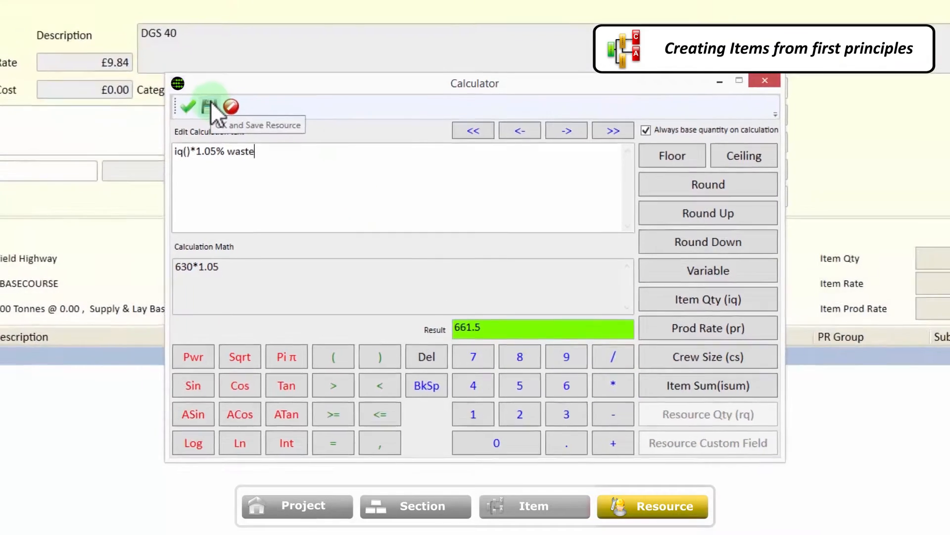
click(201, 99)
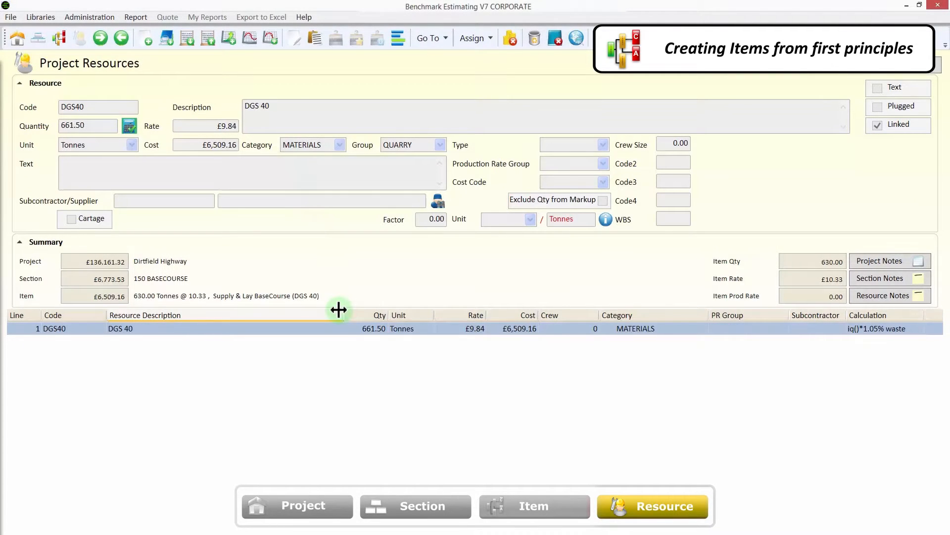
- Check the resource lines of the DGS 40 item and return to the section's items to review its rate and cost
click(330, 328)
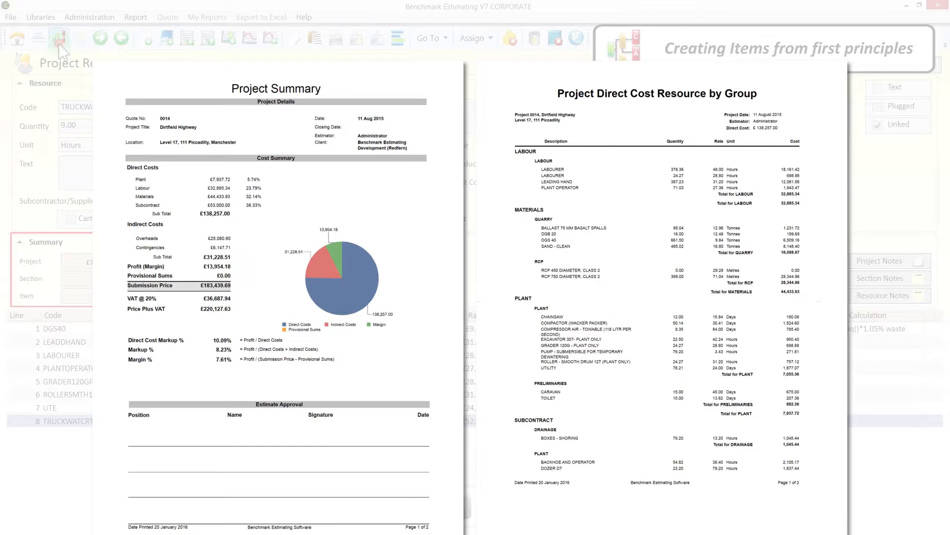
click(58, 43)
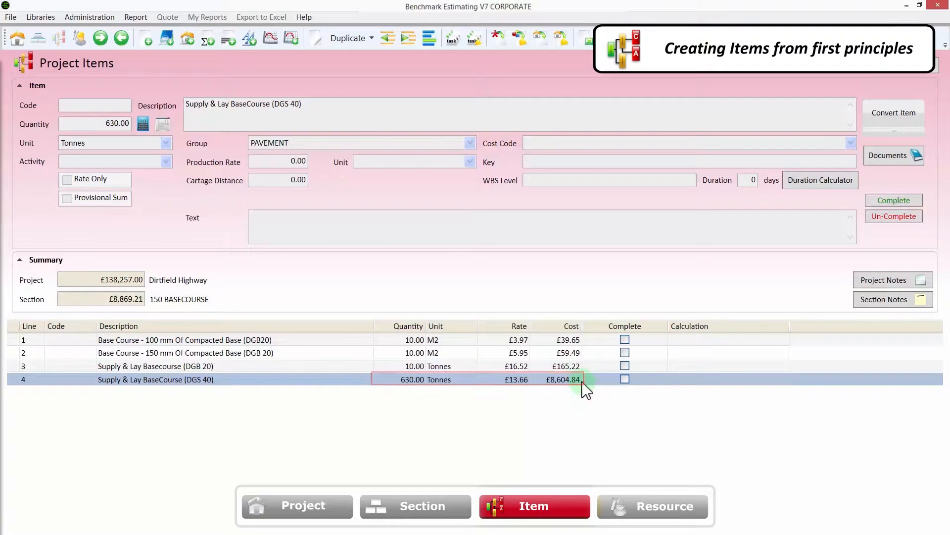
click(371, 39)
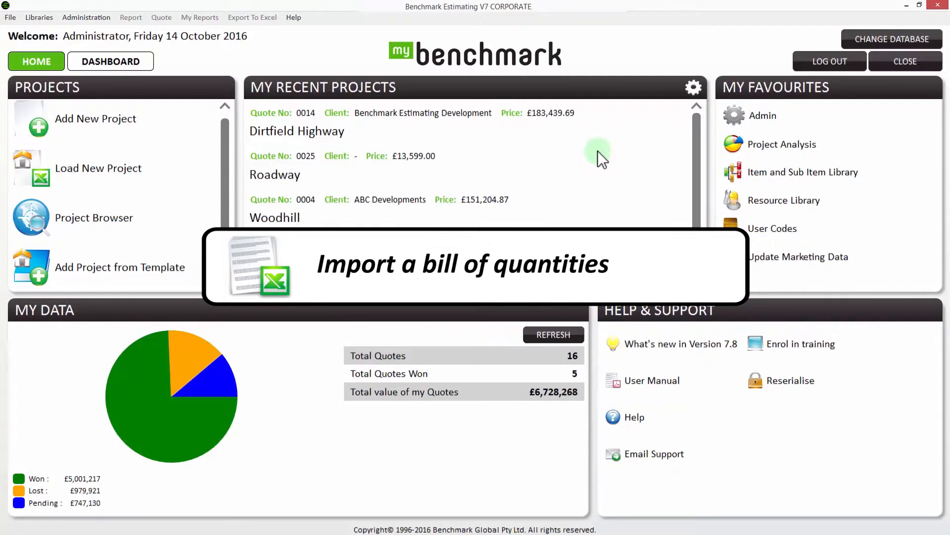
- Create a new project titled Roadway without using sections from the Sections Library
click(178, 126)
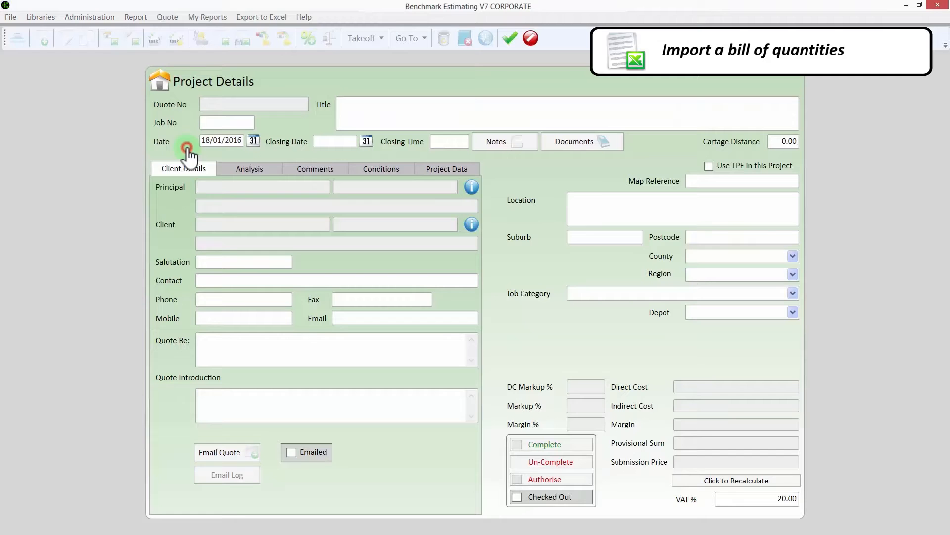
text(Roadway)
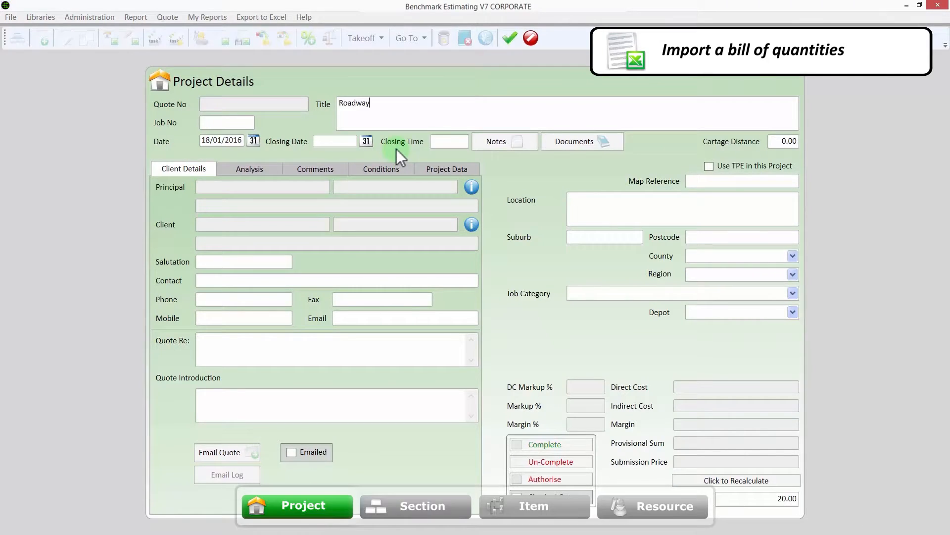
click(504, 277)
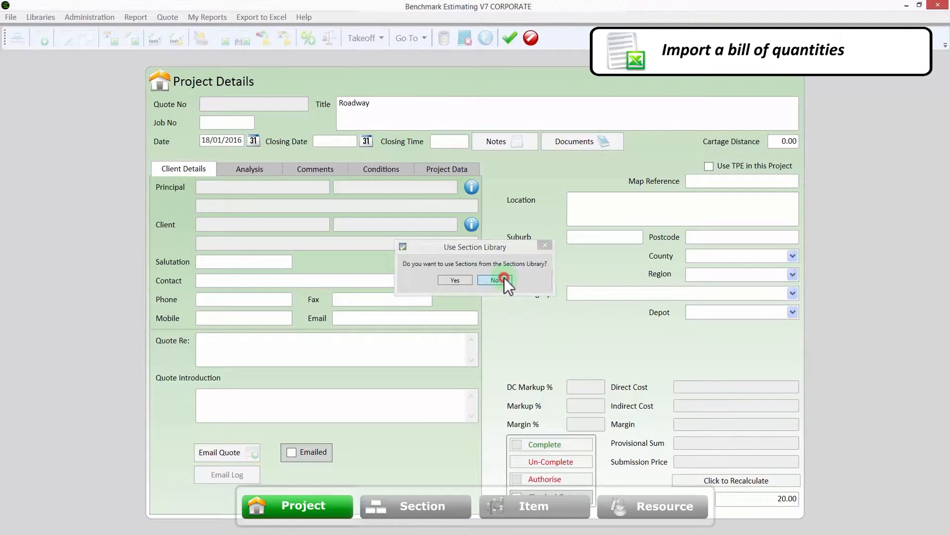
- Start a spreadsheet import into the Roadway project from Sheet1 of RoadwaySchedule.xlsx
right_click(531, 251)
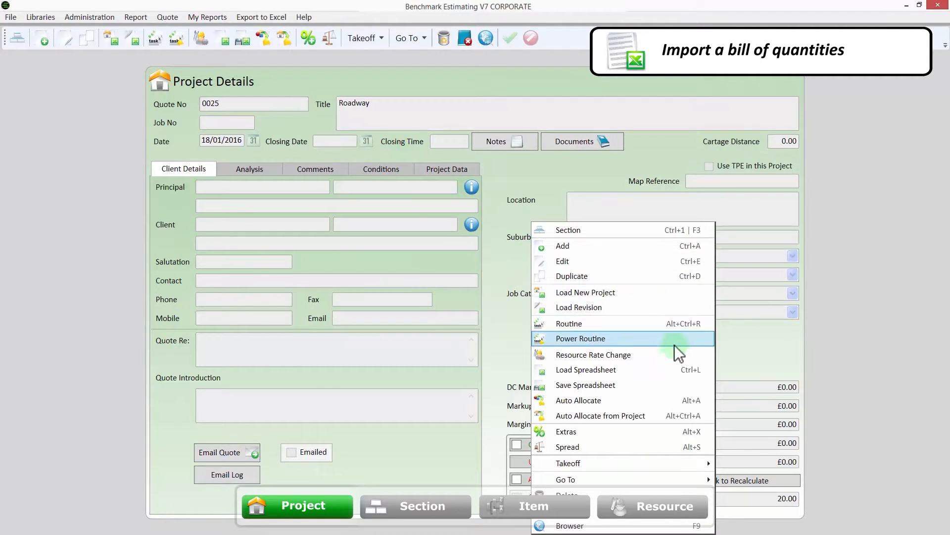
click(690, 369)
click(216, 135)
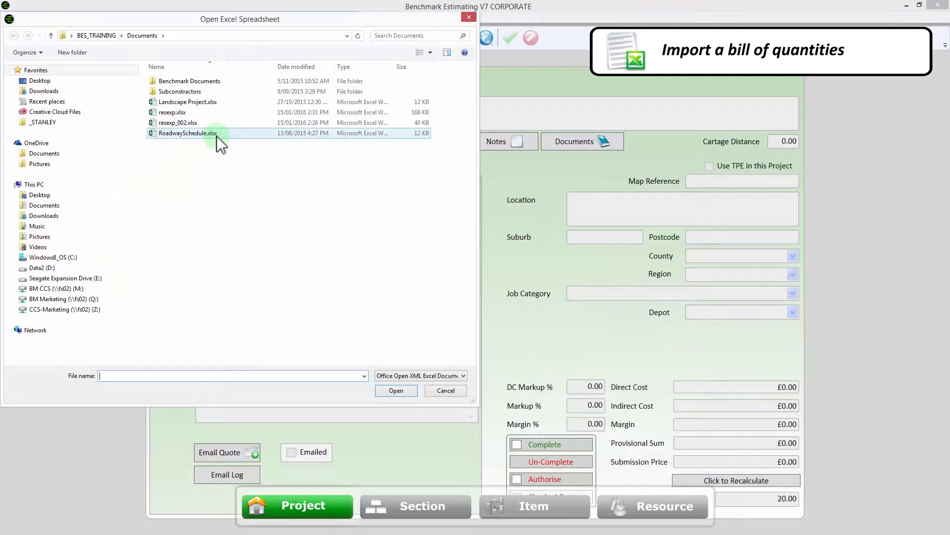
double_click(216, 135)
click(402, 198)
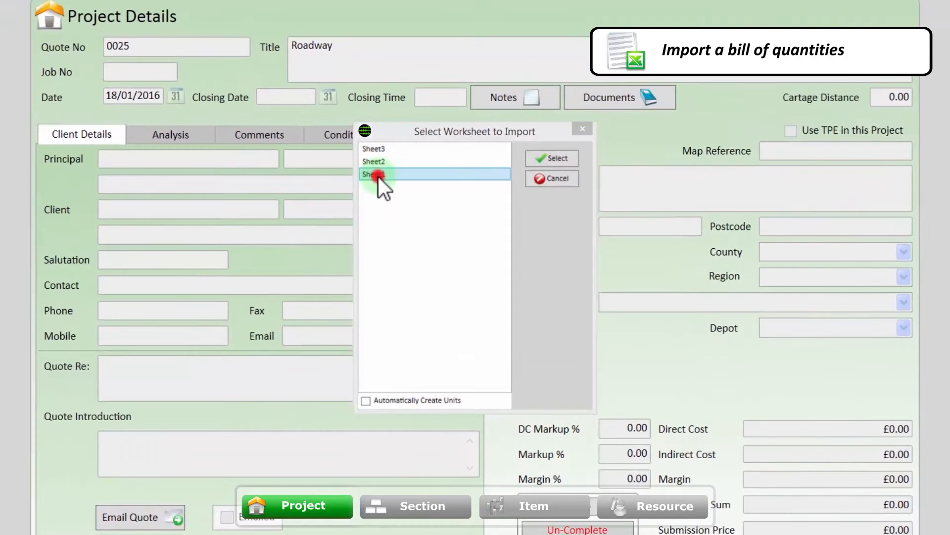
double_click(379, 176)
click(434, 287)
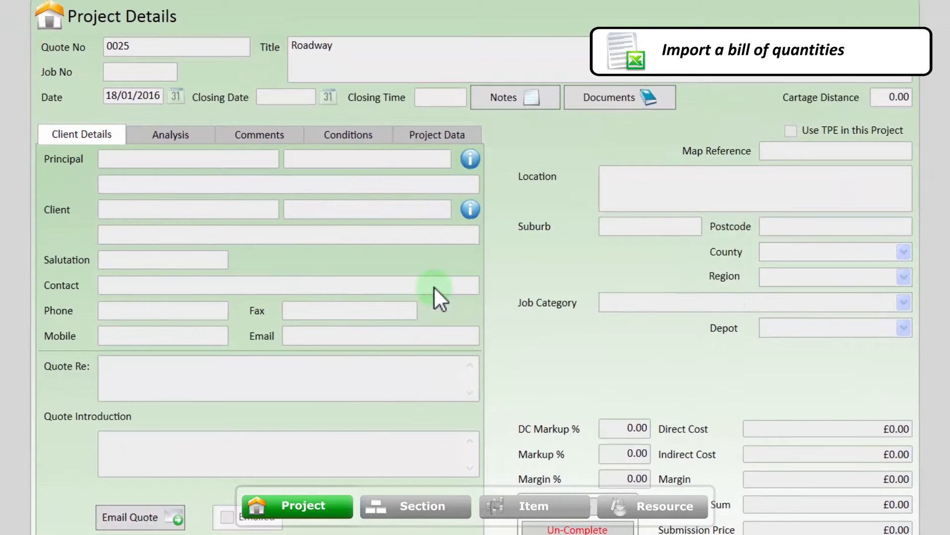
- Map Section No, Item Code, Description, Quantity, Unit and Submission Rate to the first six spreadsheet columns in order and load the schedule
drag(204, 121, 224, 316)
drag(209, 149, 294, 317)
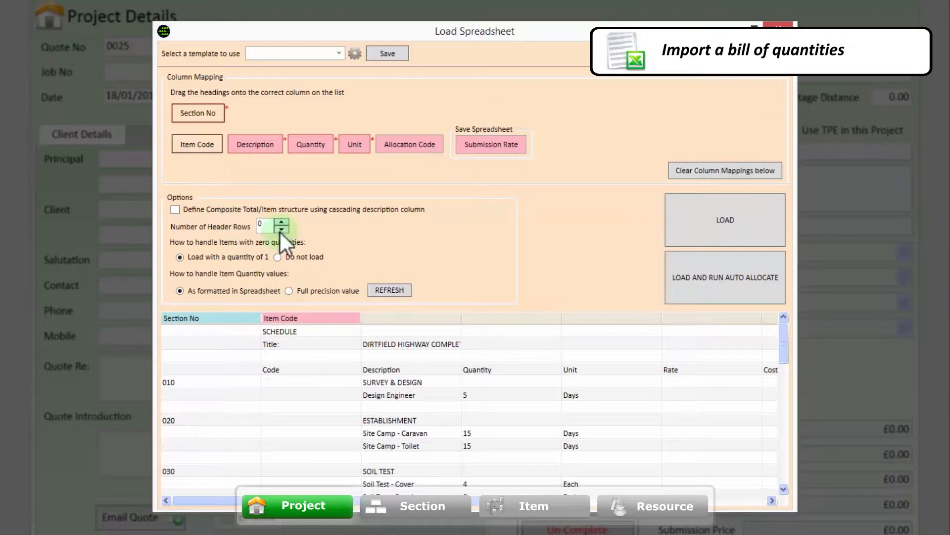
drag(263, 147, 389, 320)
drag(318, 143, 474, 319)
drag(360, 141, 580, 320)
drag(484, 145, 691, 319)
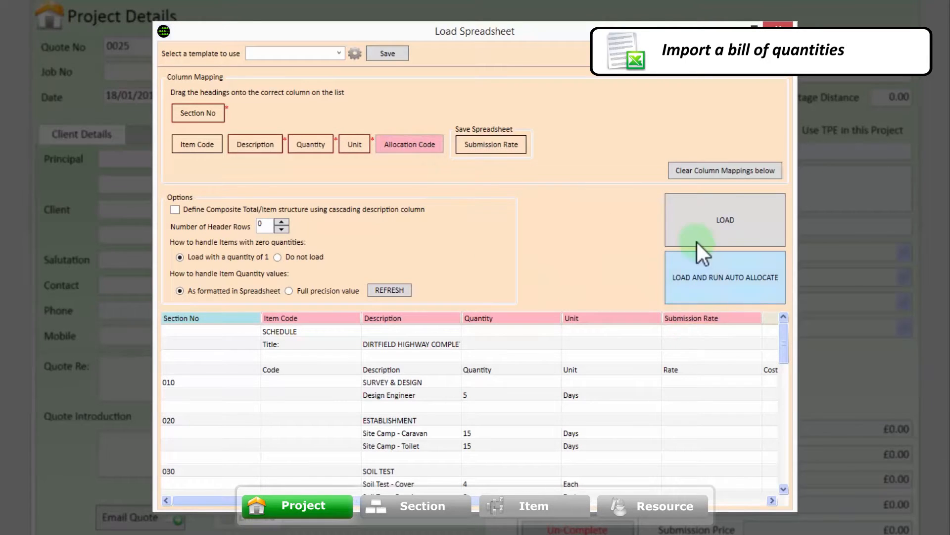
click(702, 224)
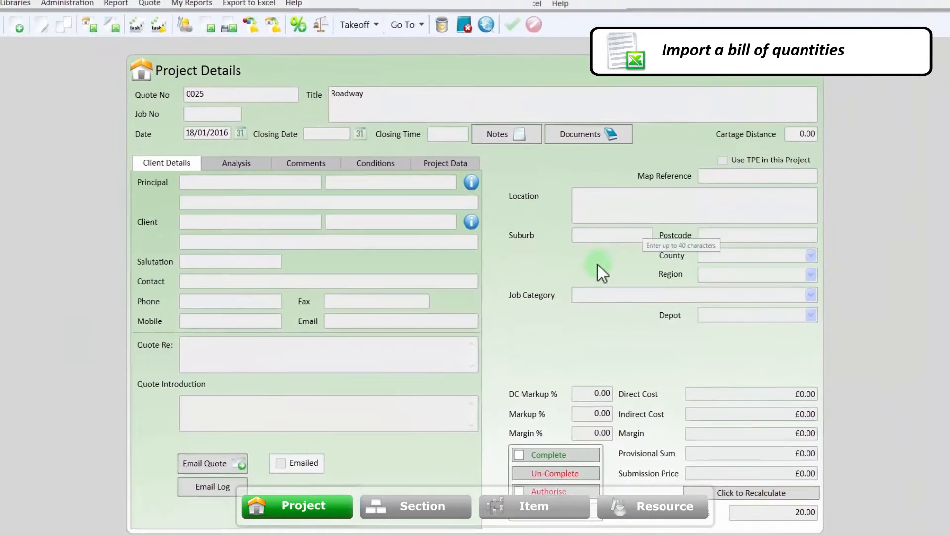
- Open the Roadway project's sections and review the imported entries from SURVEY & DESIGN through CONSTRUCT DRAINAGE OVER 600mm DIA
double_click(572, 264)
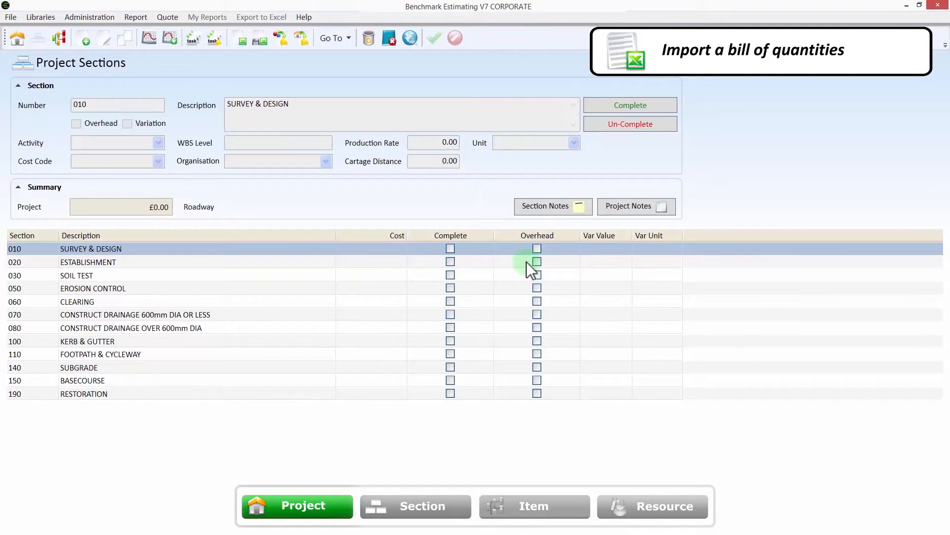
click(390, 264)
click(374, 276)
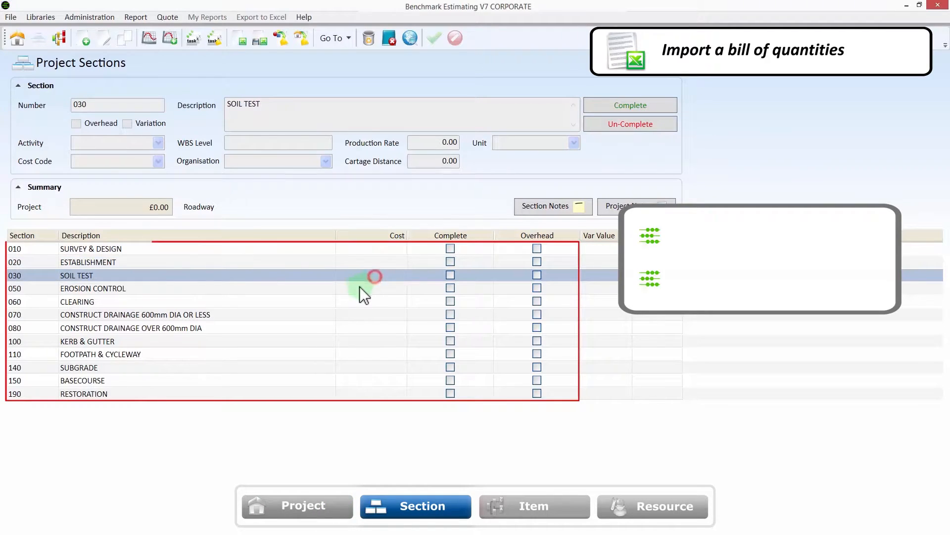
click(332, 287)
click(329, 303)
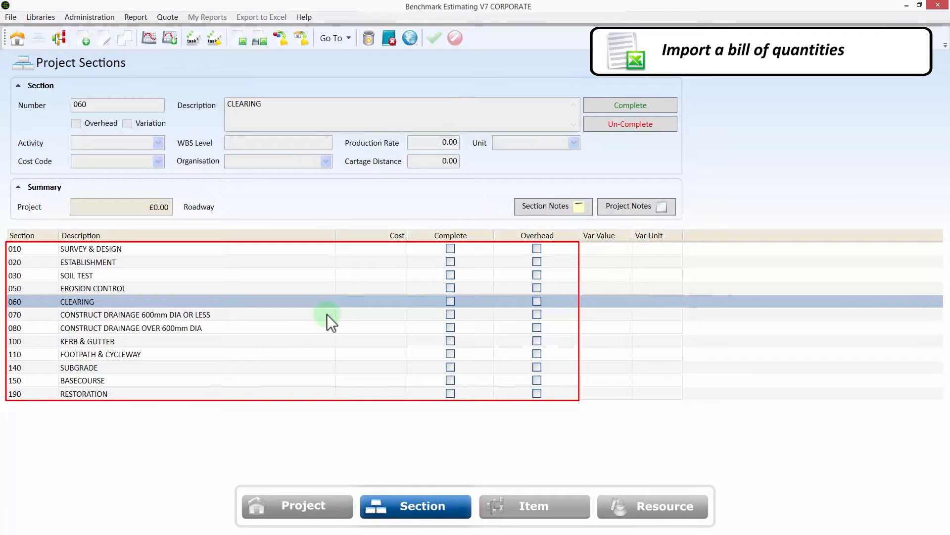
click(326, 314)
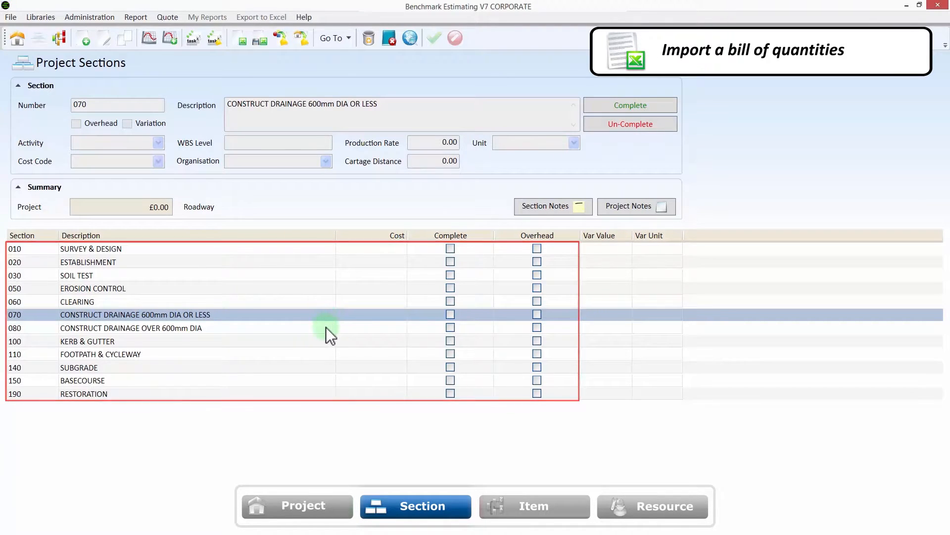
click(325, 328)
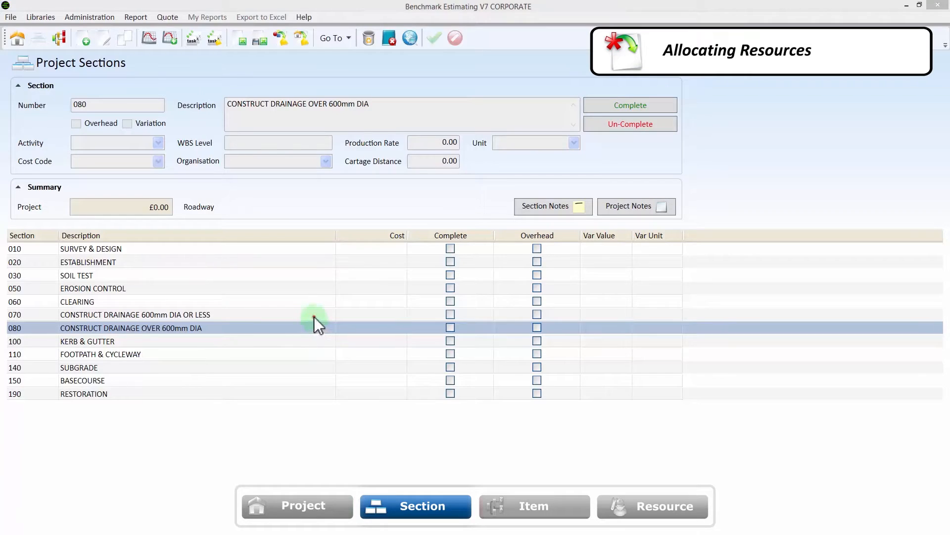
- Open the items of section 070 and start allocating item library resources to RCP 450mm - Class 2 In OTR Trench<1.5m
double_click(314, 316)
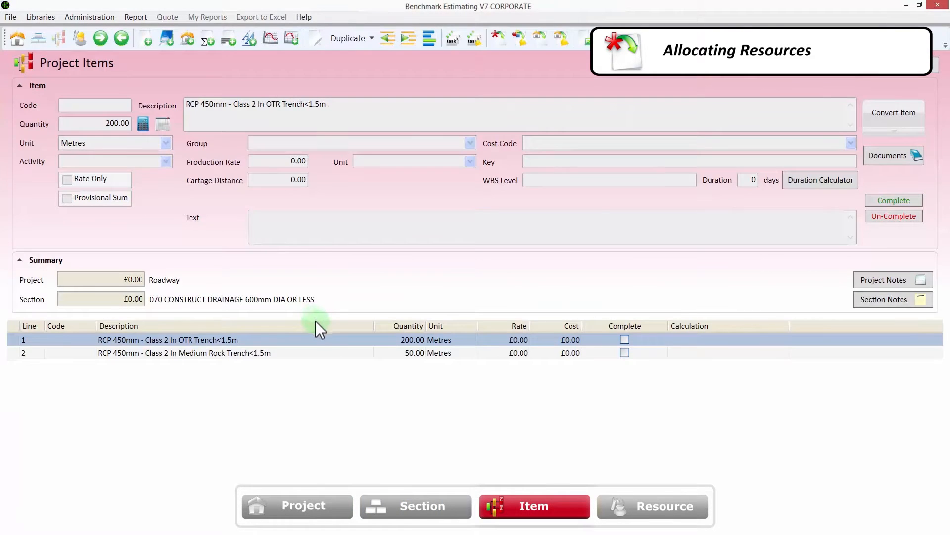
right_click(351, 340)
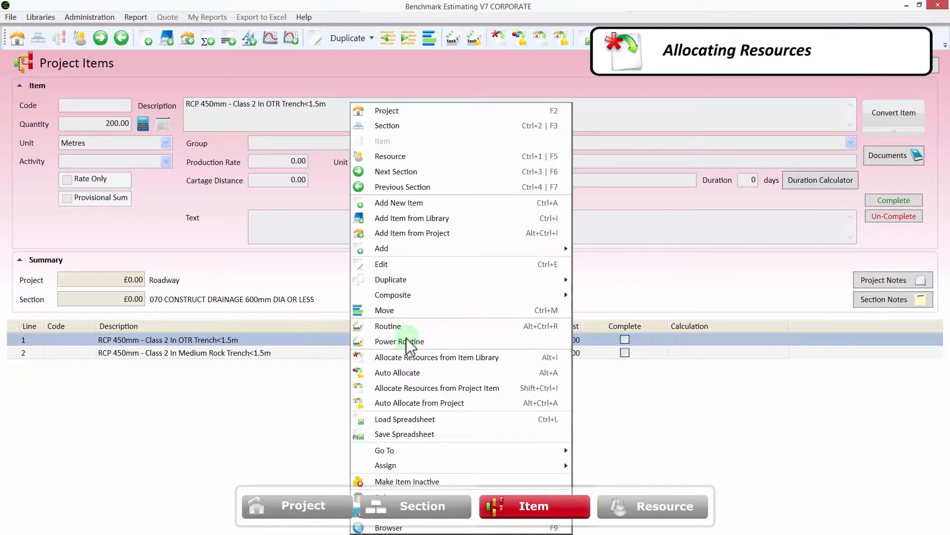
click(527, 356)
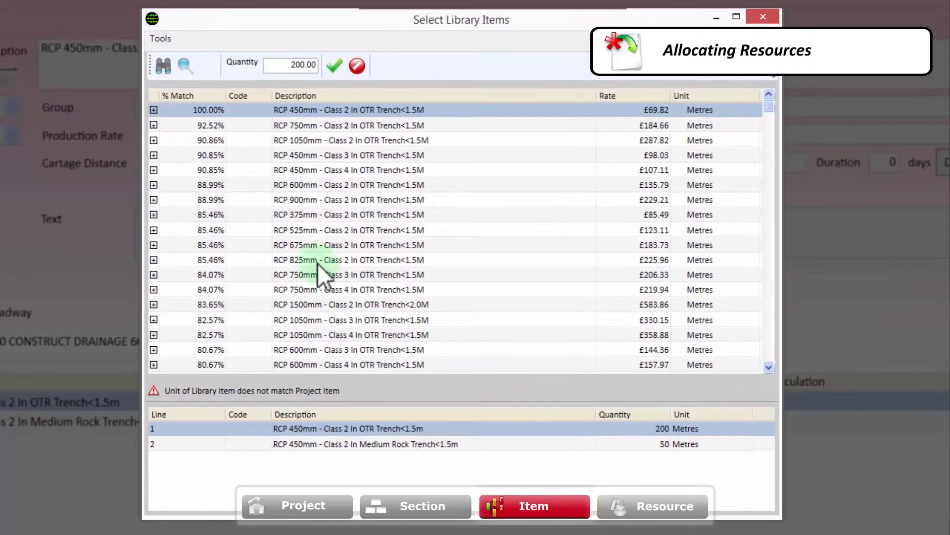
- Search the library items for "rcp", "450mm" and "class 2" and allocate the RCP 450mm - Class 2 In OTR Trench<1.5M resources
click(168, 70)
text(rcp)
key(Tab)
text(45)
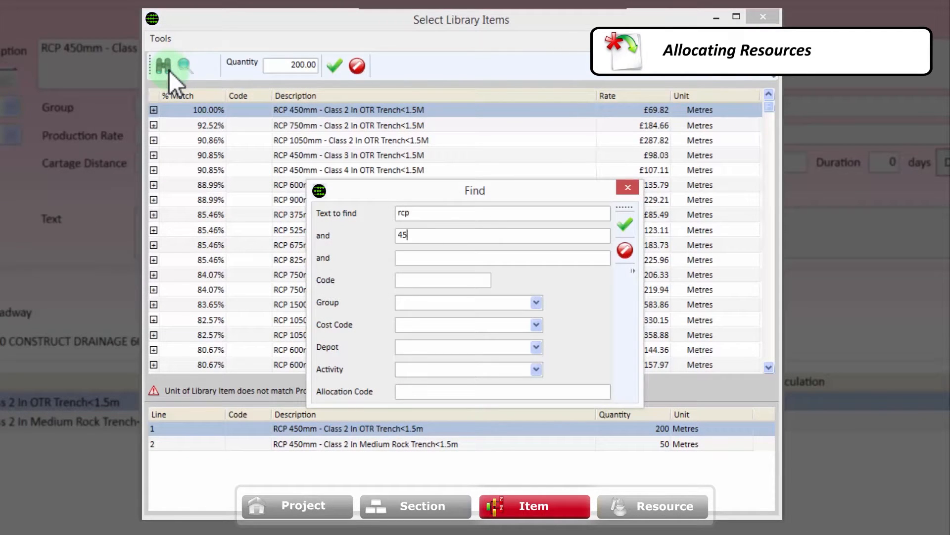
text(0mm)
key(Tab)
text(class 2)
key(Return)
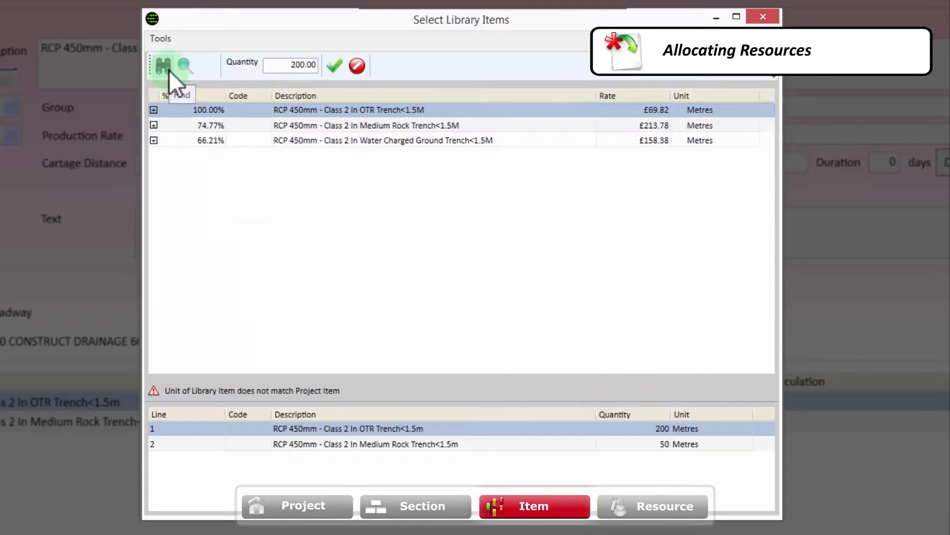
click(290, 109)
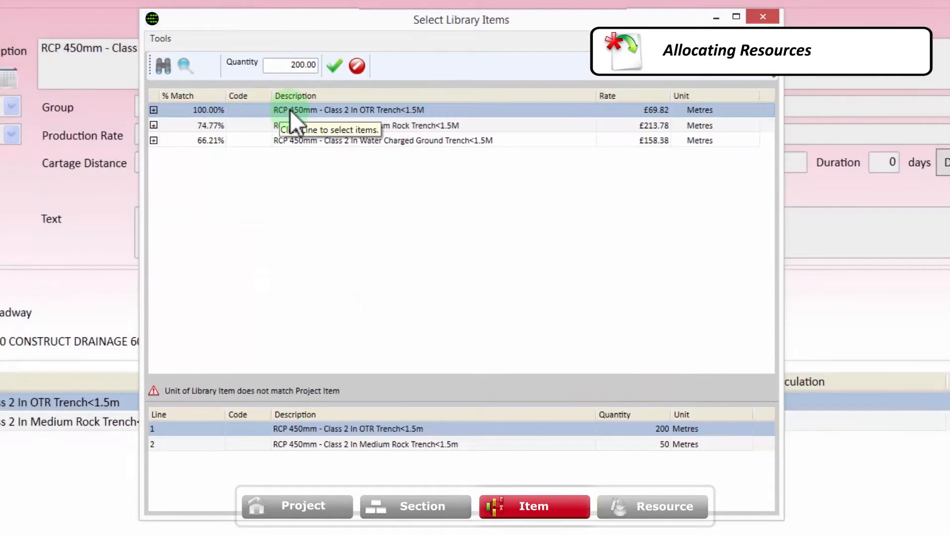
click(290, 109)
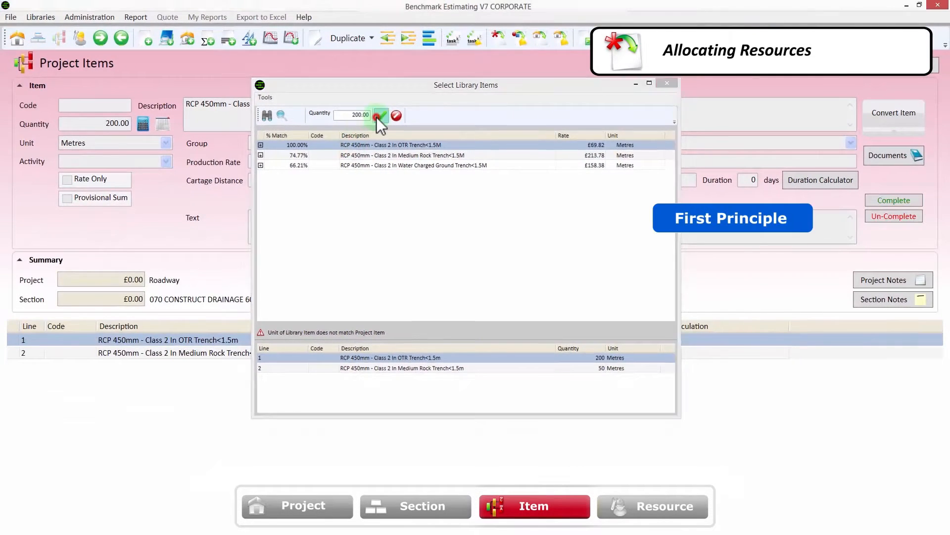
click(352, 84)
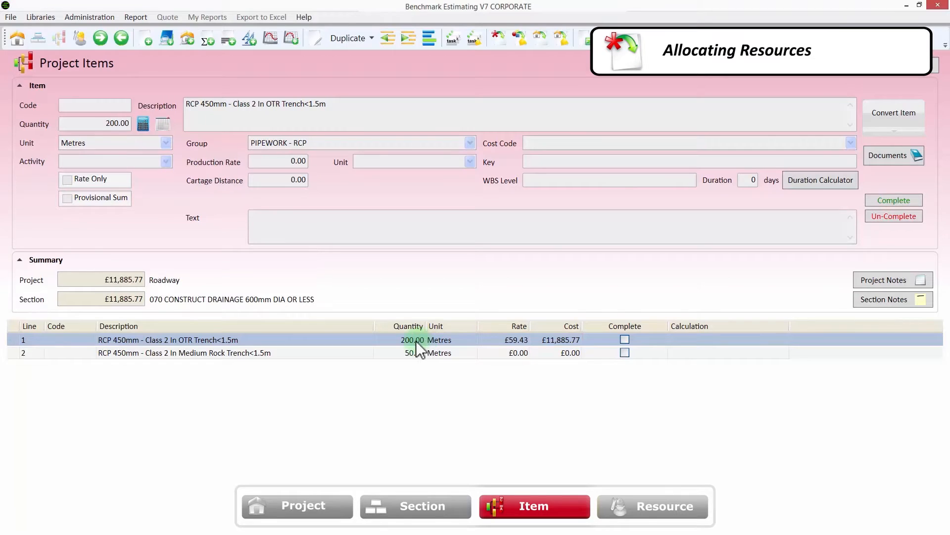
- Open the resources of the RCP 450mm OTR trench item and examine its excavation labour, plant, calculations and production rate line
double_click(365, 340)
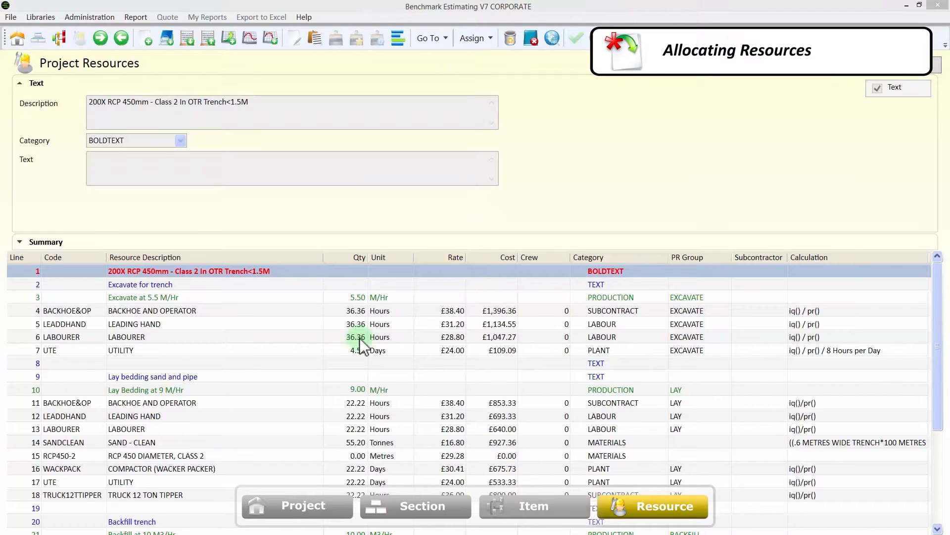
click(300, 314)
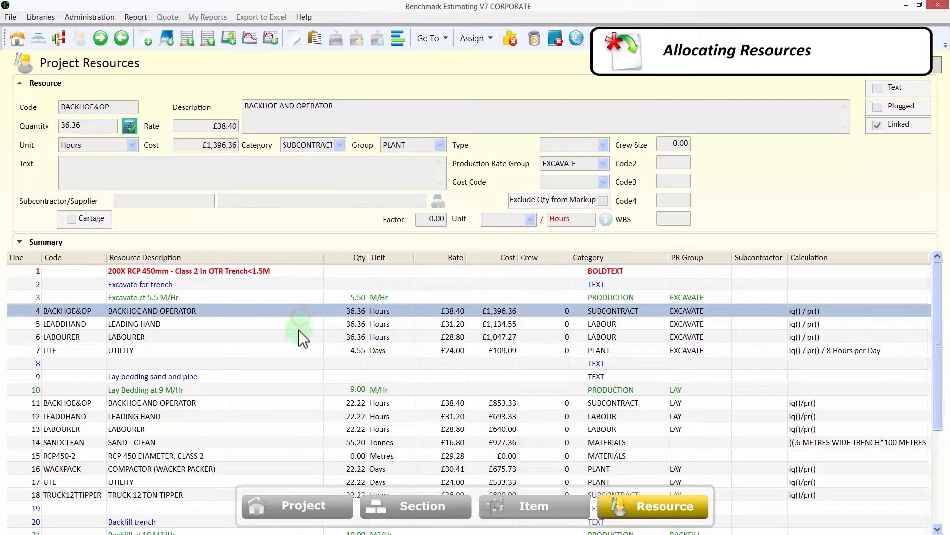
click(298, 337)
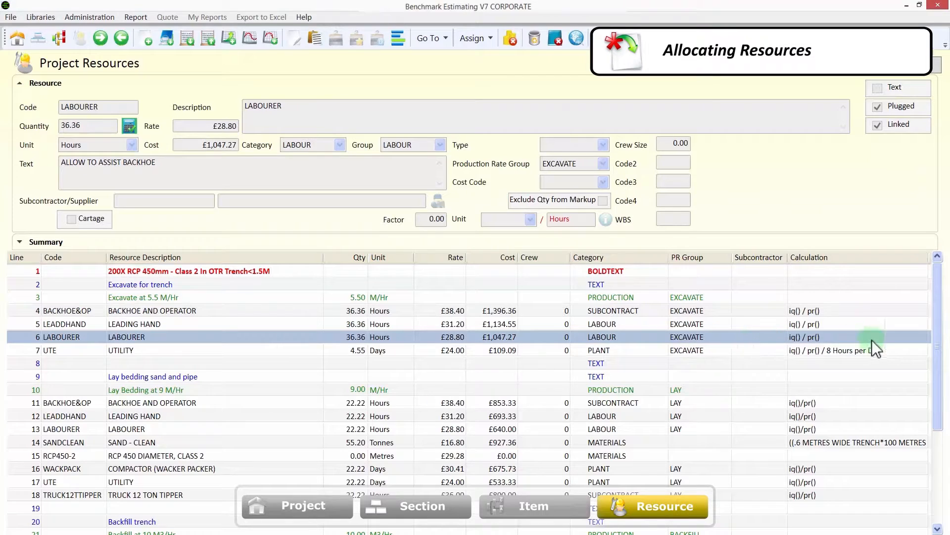
drag(937, 348, 939, 385)
drag(936, 381, 940, 355)
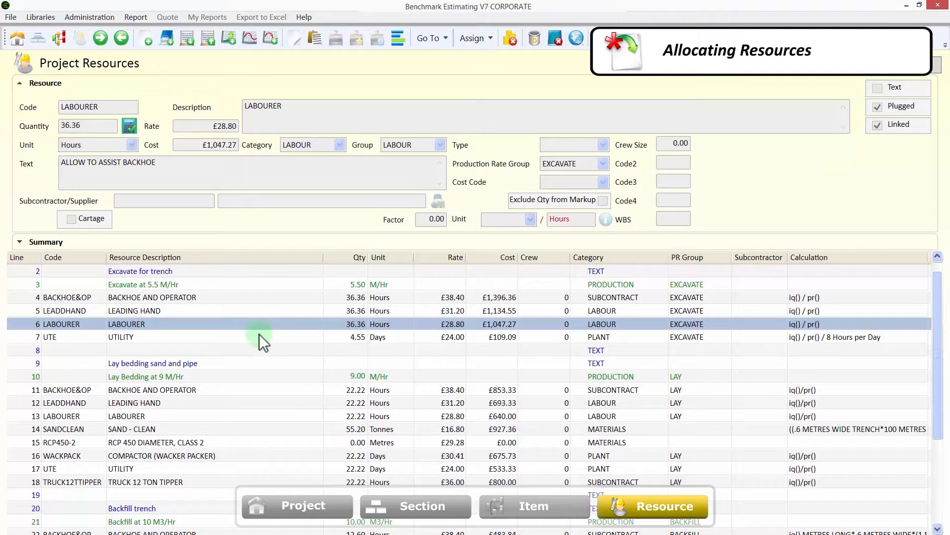
click(265, 287)
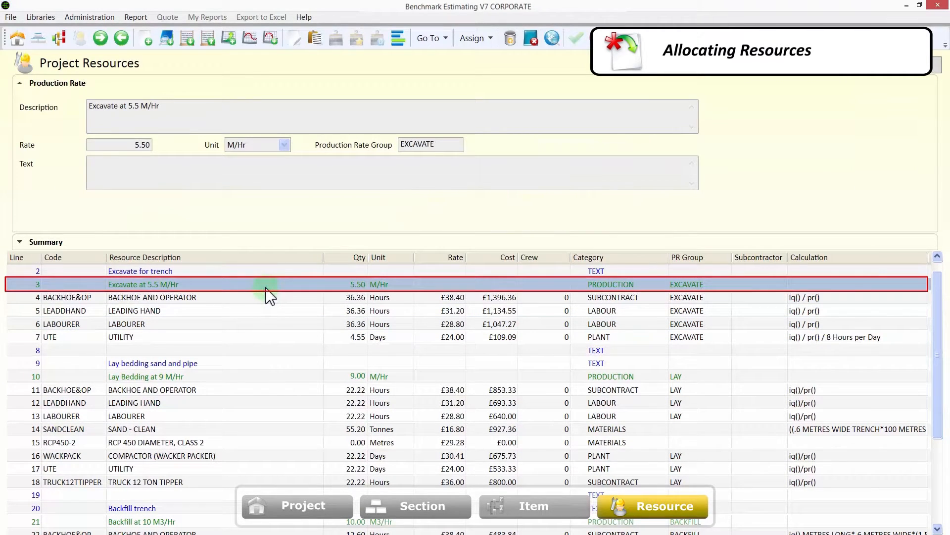
- Examine the Lay Bedding and Backfill production rate lines and the resources grouped under each
click(289, 378)
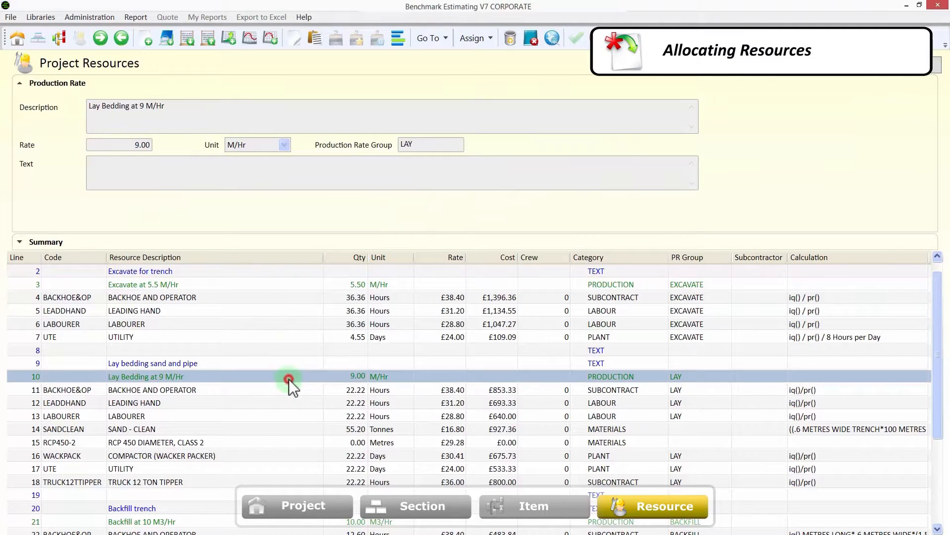
scroll(289, 379, down, 2)
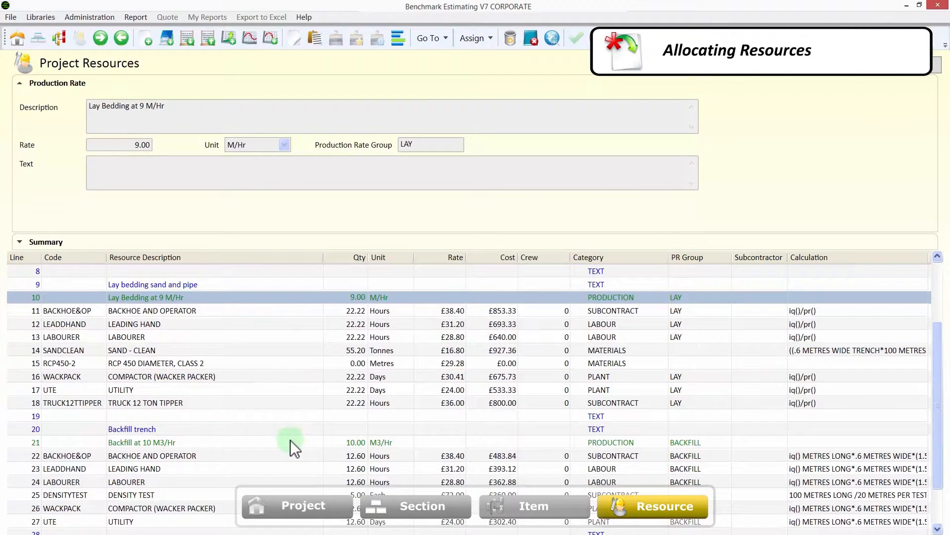
click(290, 440)
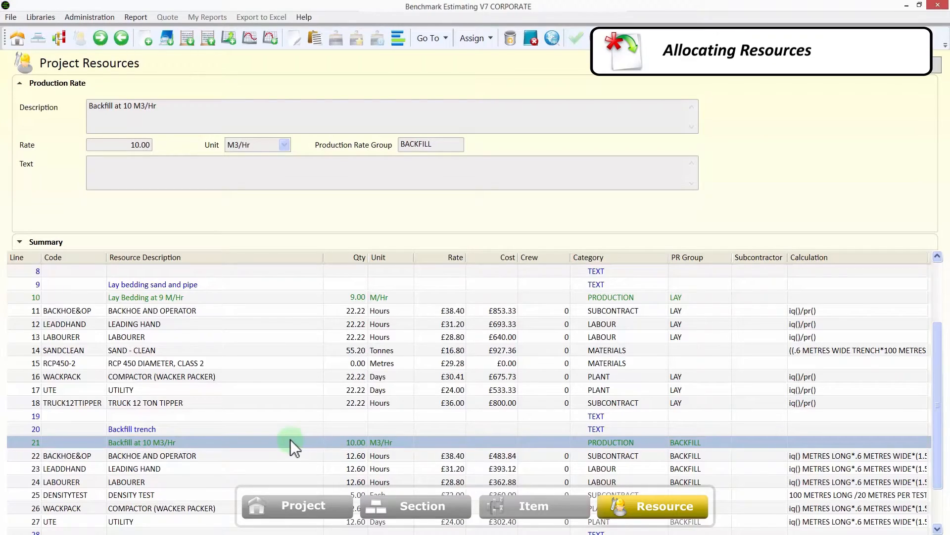
scroll(290, 440, up, 3)
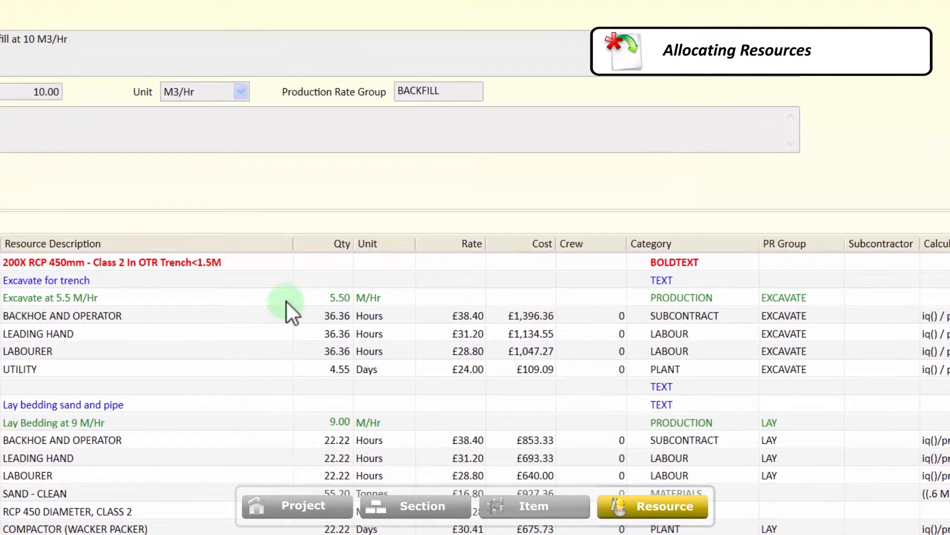
- Set the excavation production rate to 10 M/Hr with its time-based resources updated to match, and expand the summary
click(283, 299)
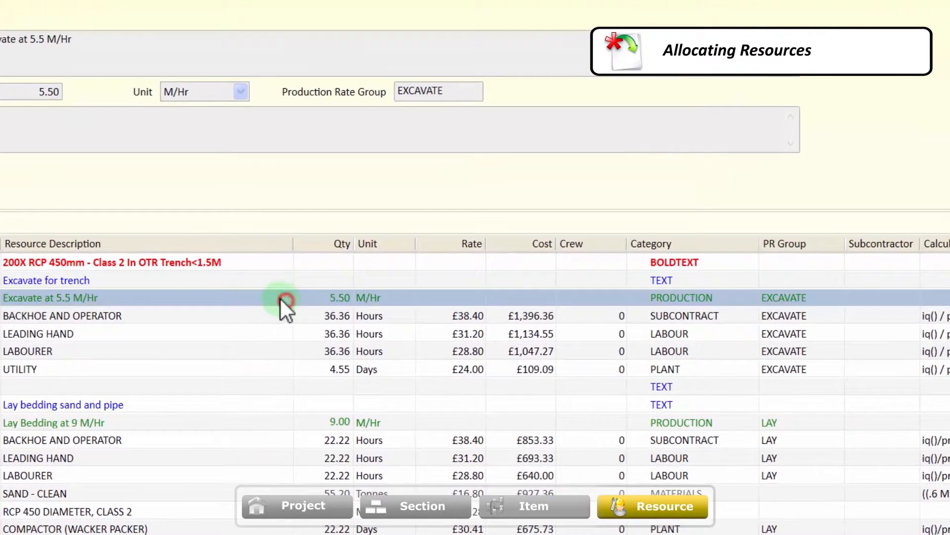
click(302, 299)
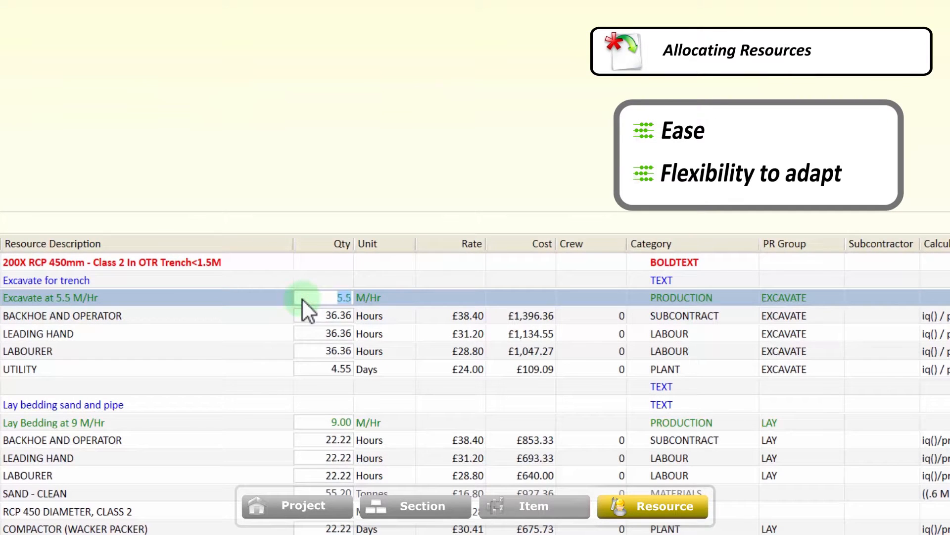
text(10)
key(Return)
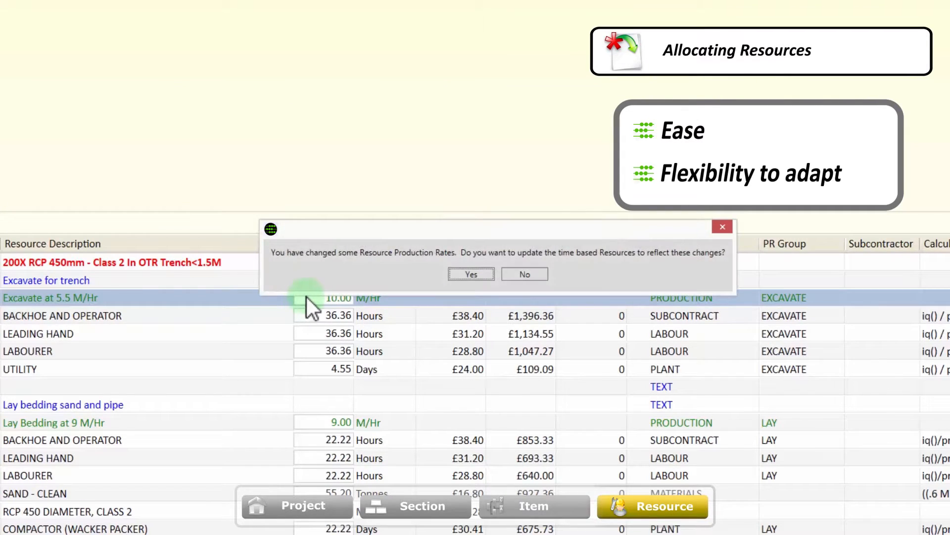
click(462, 271)
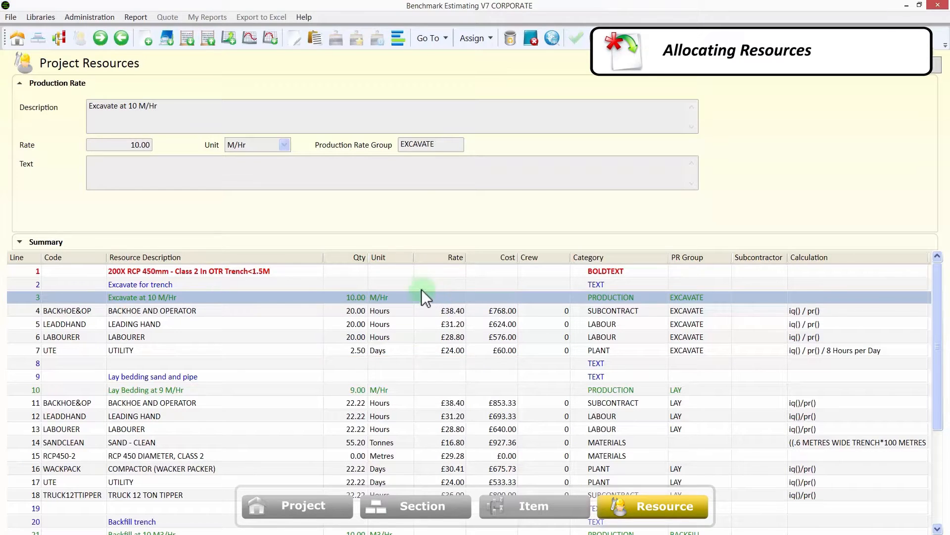
click(20, 242)
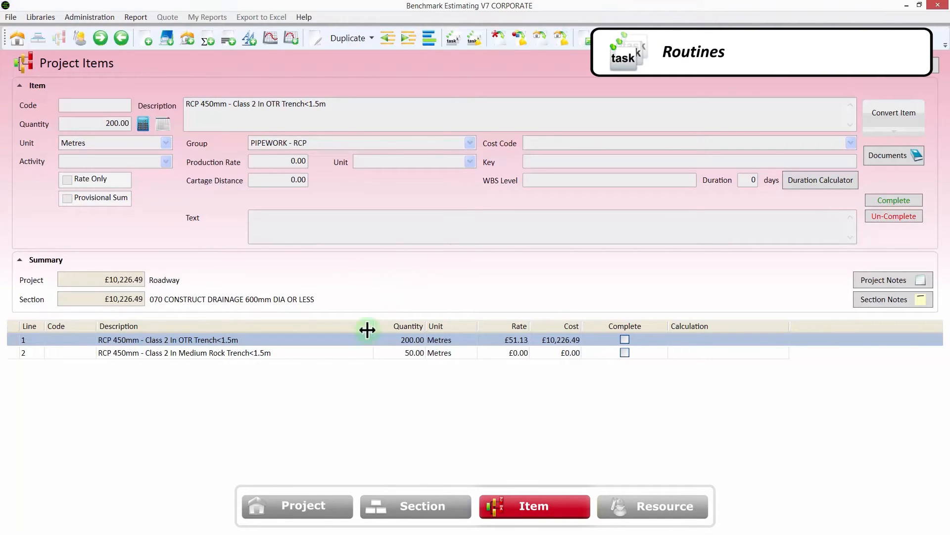
- Open the REINFORCED CONCRETE PIPE routine for the RCP 450mm - Class 2 In Medium Rock Trench<1.5m item
click(359, 350)
right_click(358, 349)
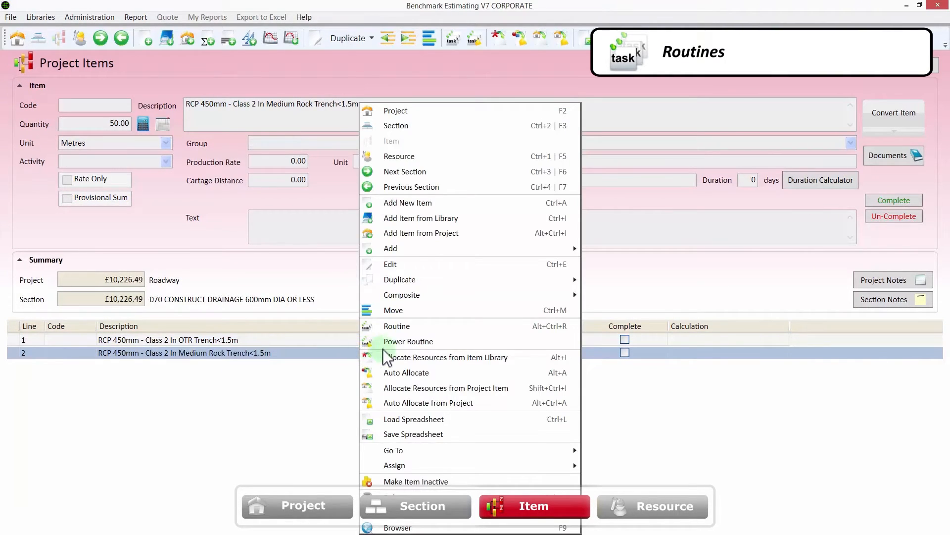
click(511, 327)
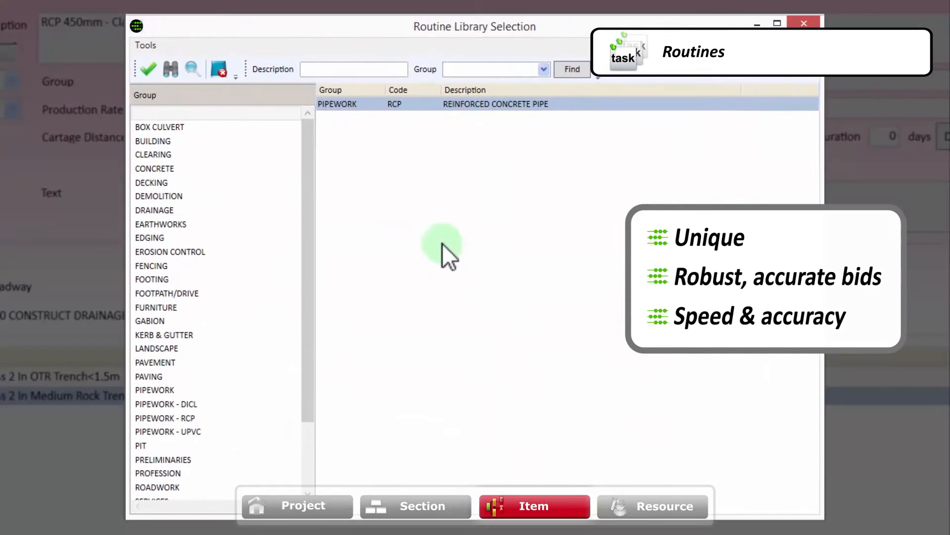
double_click(375, 103)
- Set the drainage line length to 50 metres and the rock breaking rate to 10 m3/hour, and build the routine
click(696, 170)
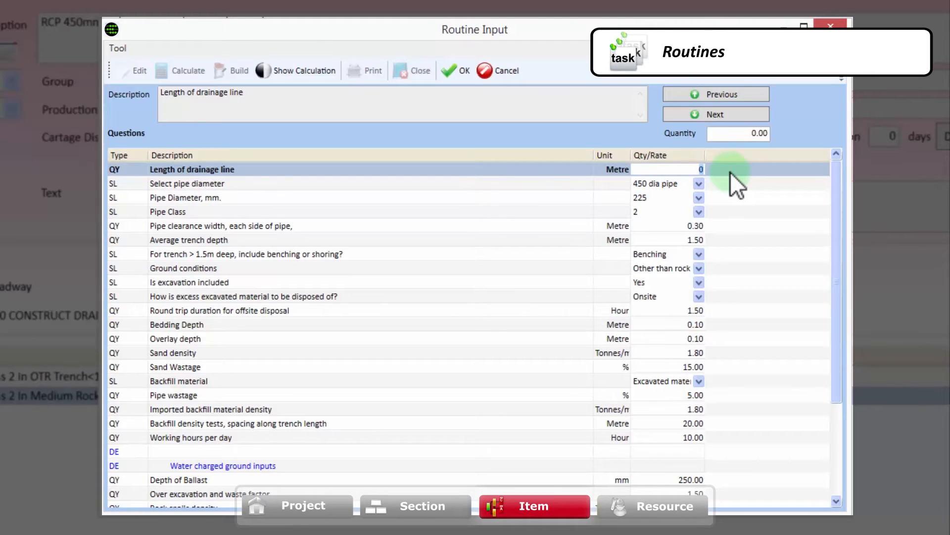
text(50)
drag(836, 206, 841, 384)
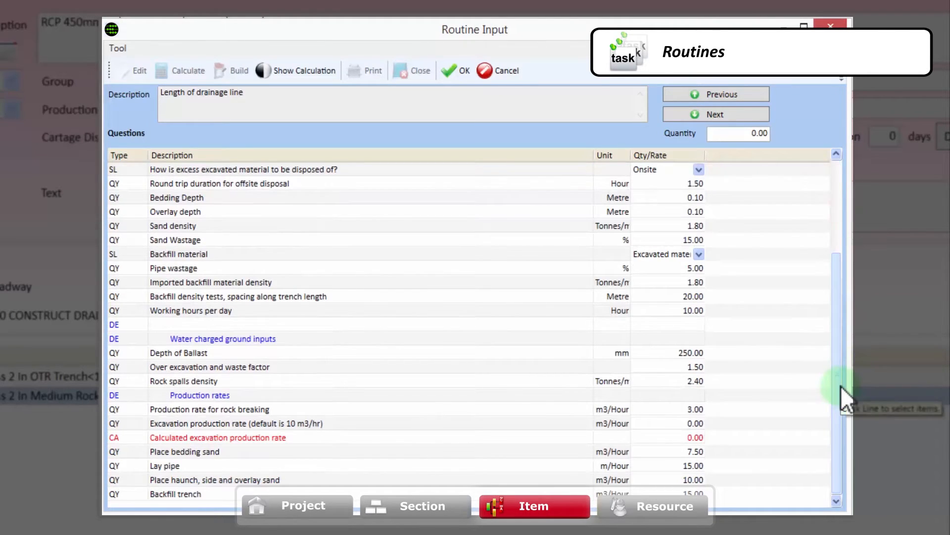
click(704, 412)
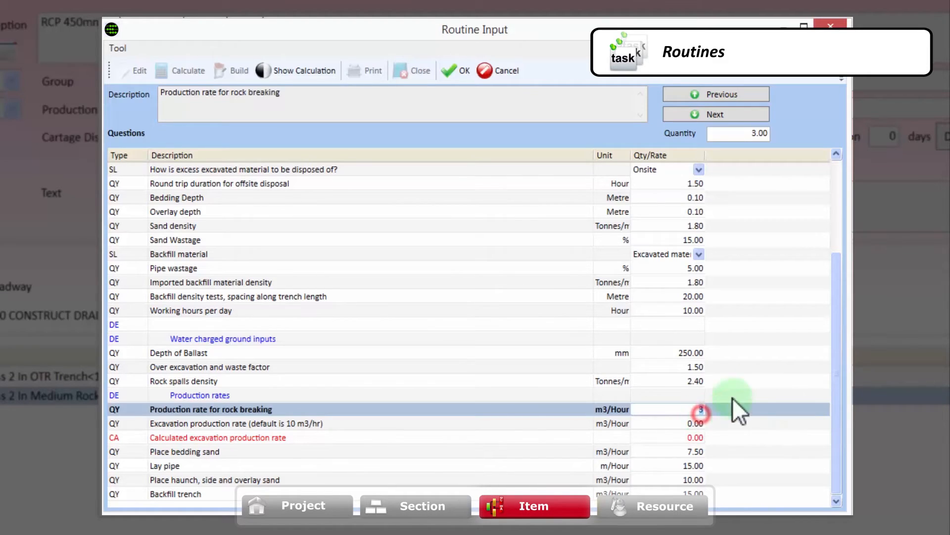
text(10)
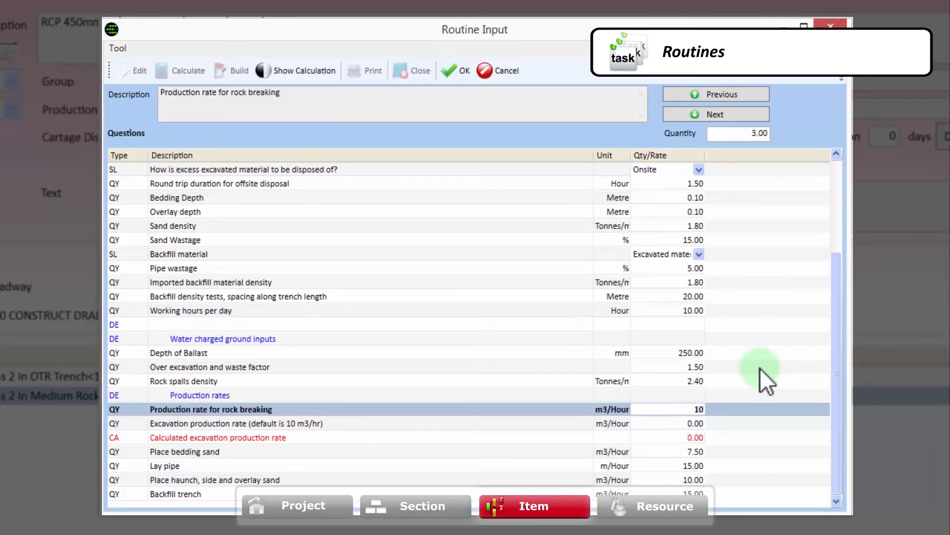
click(444, 74)
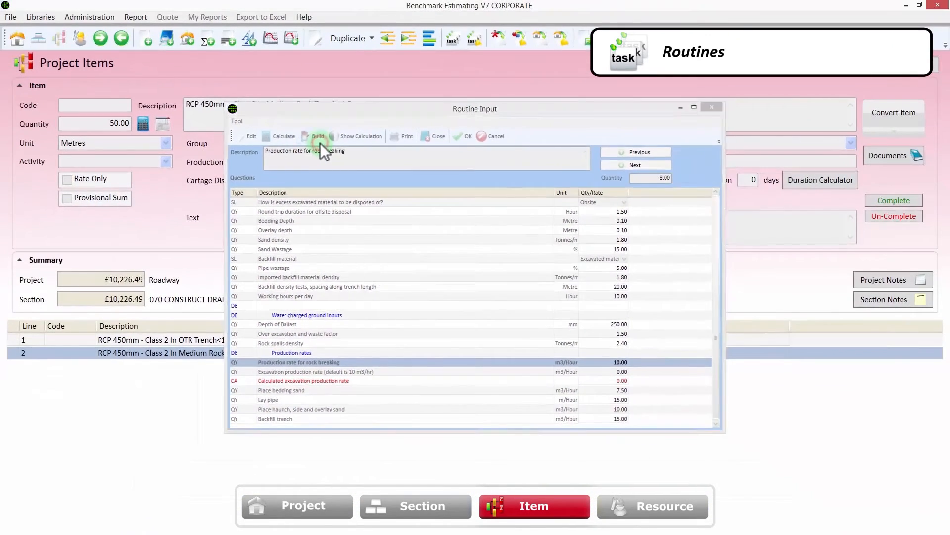
click(241, 79)
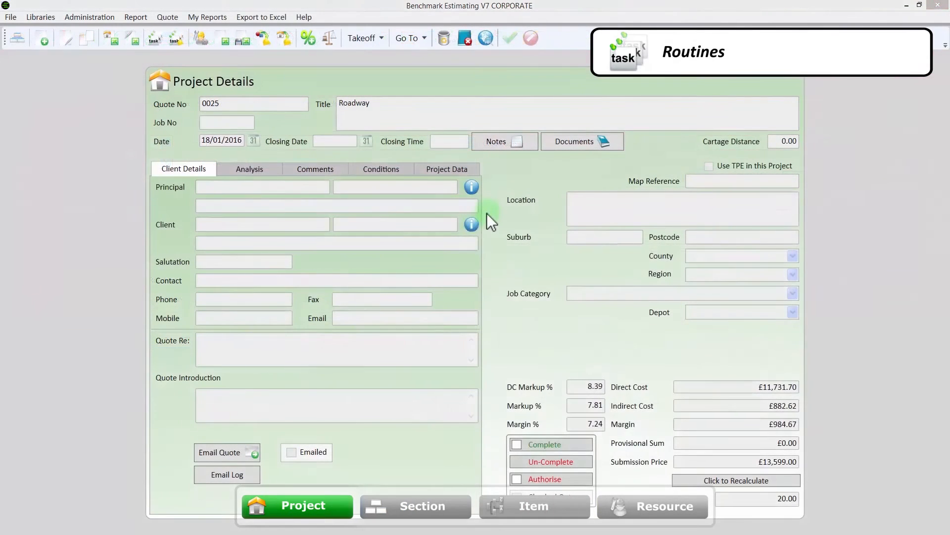
- Open the routine library for the whole Roadway project and browse its groups and available routines
right_click(471, 236)
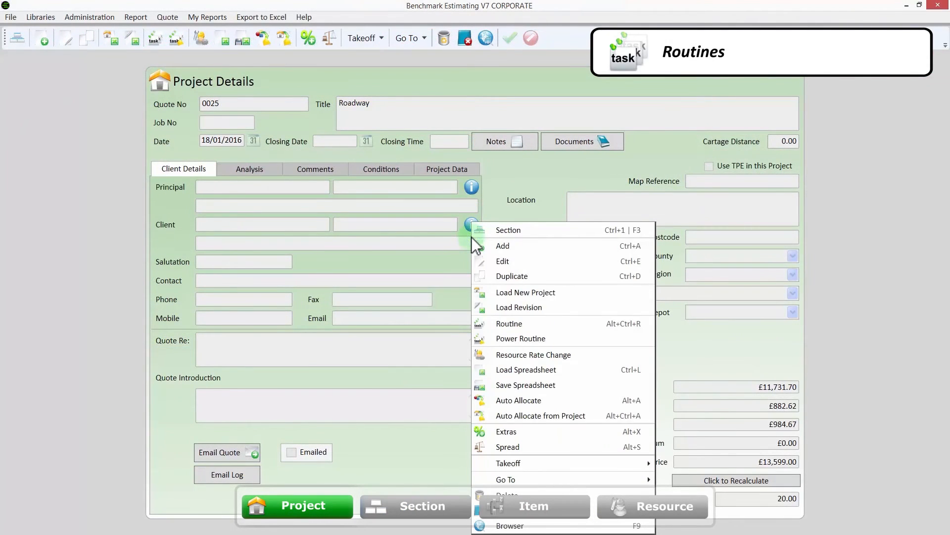
click(577, 326)
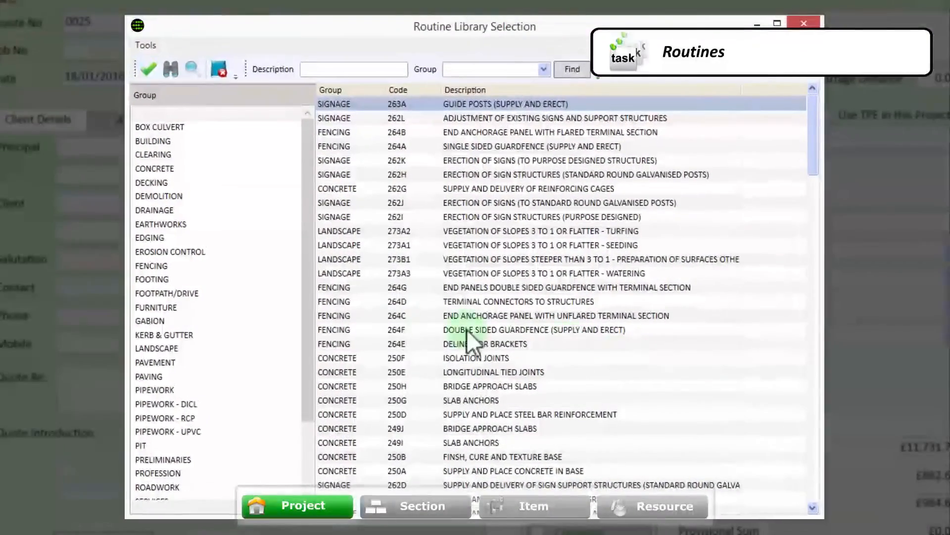
drag(345, 317, 292, 406)
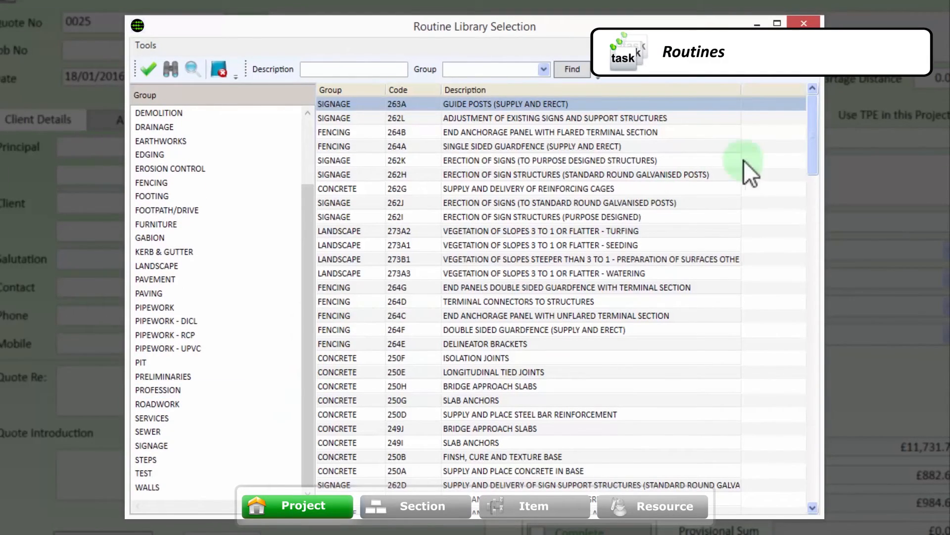
drag(812, 139, 817, 171)
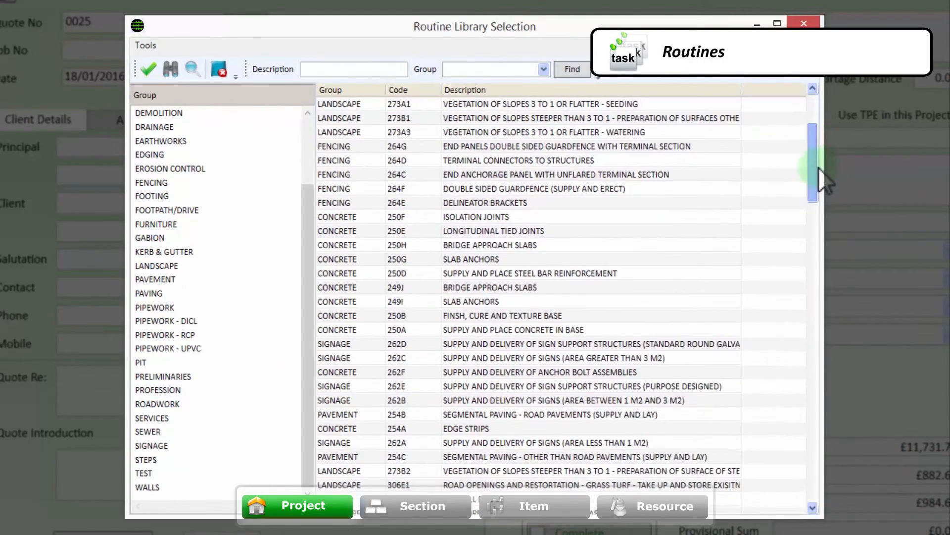